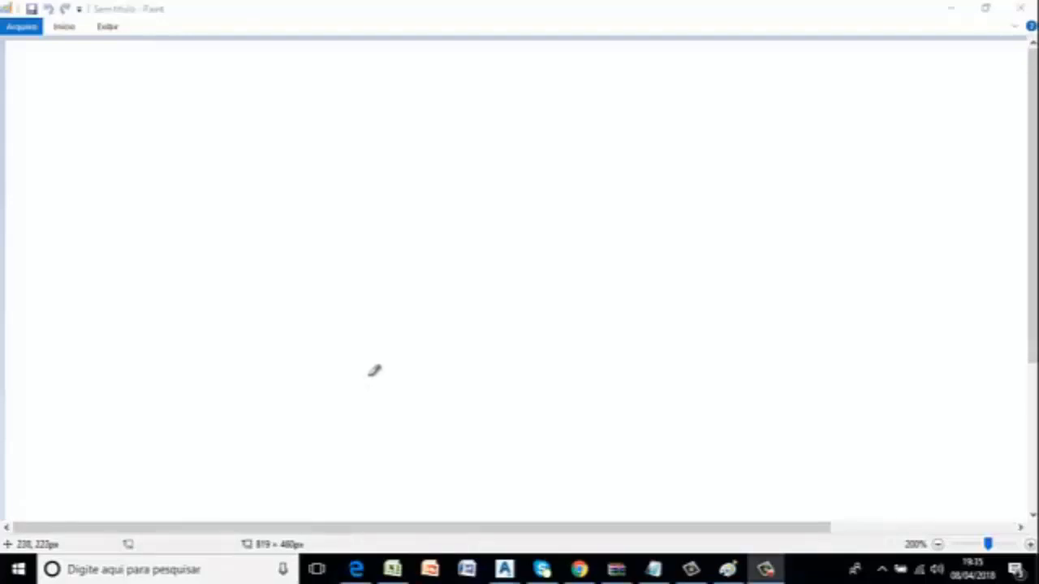
Sketch a horizontal row of four X marks, label them with boxed numbers 1 to 4, and join the marks with line segments.
{"action": "left_click", "coordinate": [361, 386]}
{"action": "left_click_drag", "start_coordinate": [359, 377], "coordinate": [372, 422]}
{"action": "left_click_drag", "start_coordinate": [418, 379], "coordinate": [435, 422]}
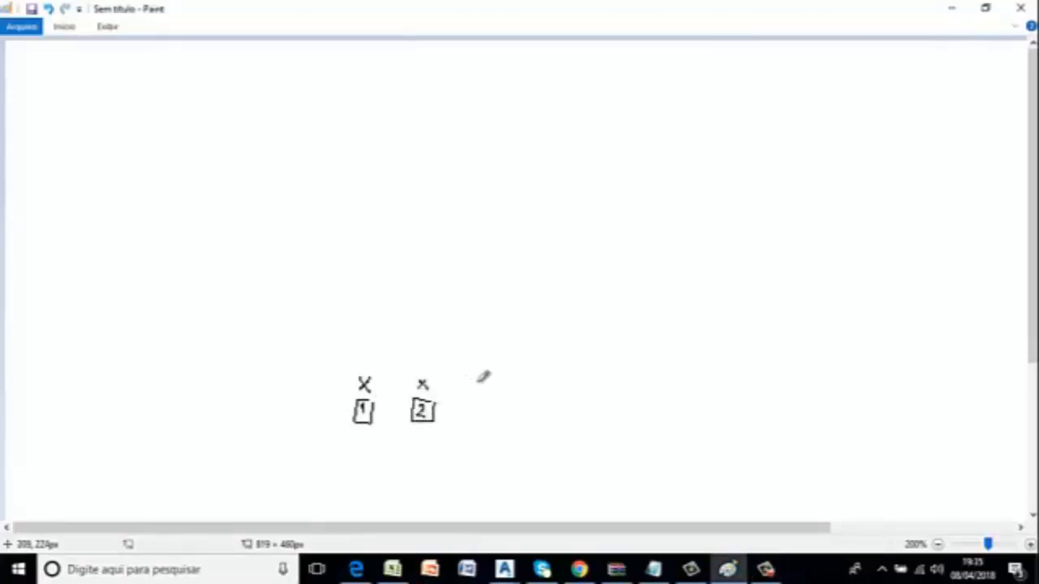
{"action": "left_click_drag", "start_coordinate": [477, 379], "coordinate": [485, 389]}
{"action": "mouse_move", "coordinate": [485, 379]}
{"action": "left_mouse_down"}
{"action": "mouse_move", "coordinate": [477, 422]}
{"action": "mouse_move", "coordinate": [495, 399]}
{"action": "mouse_move", "coordinate": [542, 391]}
{"action": "mouse_move", "coordinate": [539, 420]}
{"action": "mouse_move", "coordinate": [550, 425]}
{"action": "left_mouse_up"}
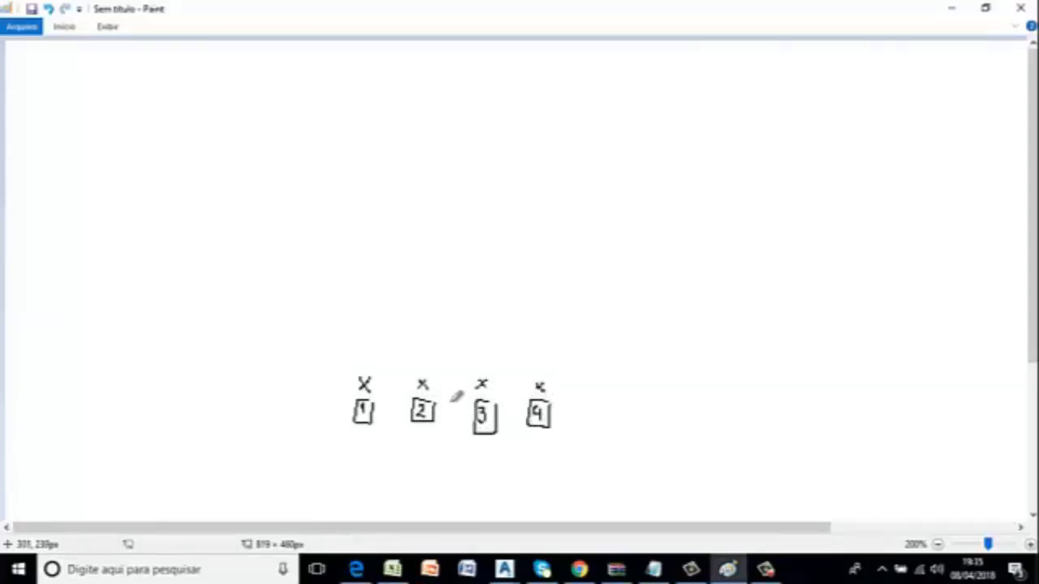
{"action": "left_click_drag", "start_coordinate": [367, 385], "coordinate": [544, 387]}
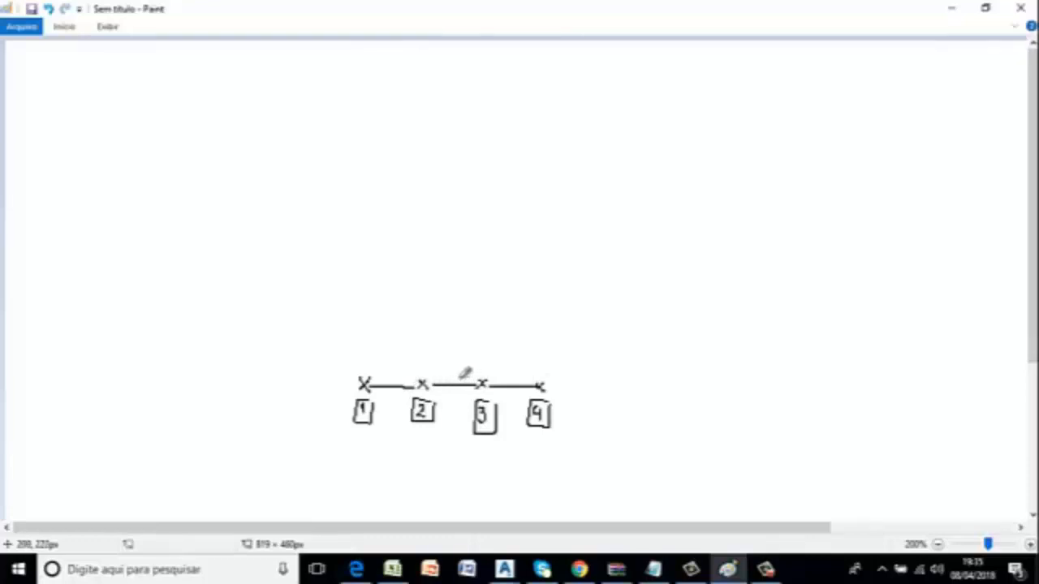
Place two vertical columns of five evenly spaced dots above the marks numbered 1 and 2.
{"action": "left_click", "coordinate": [364, 340]}
{"action": "left_click", "coordinate": [361, 293]}
{"action": "left_click", "coordinate": [359, 250]}
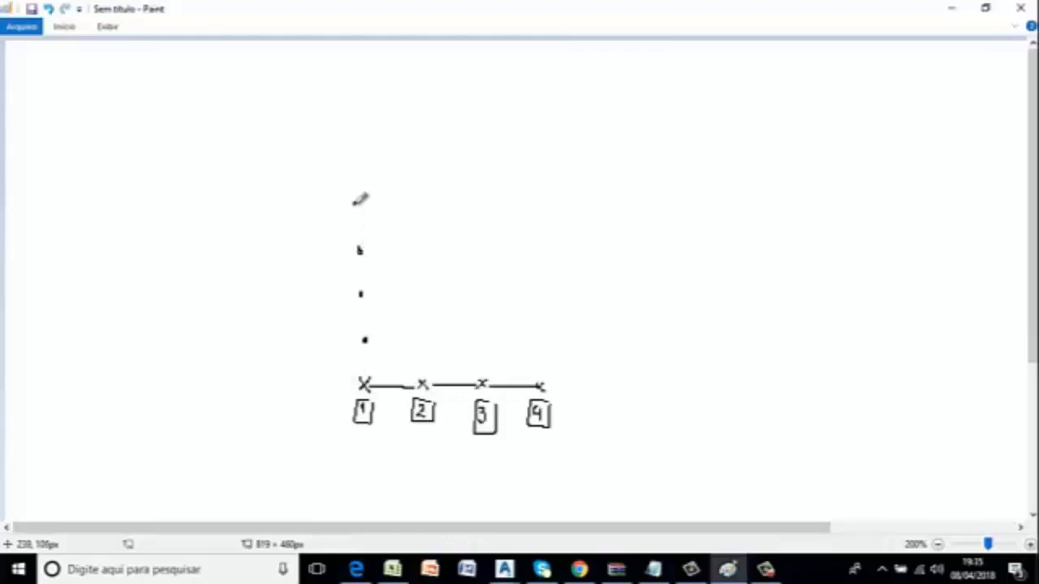
{"action": "left_click", "coordinate": [355, 204]}
{"action": "left_click", "coordinate": [357, 152]}
{"action": "left_click", "coordinate": [425, 340]}
{"action": "left_click", "coordinate": [426, 296]}
{"action": "left_click", "coordinate": [424, 249]}
{"action": "left_click", "coordinate": [422, 203]}
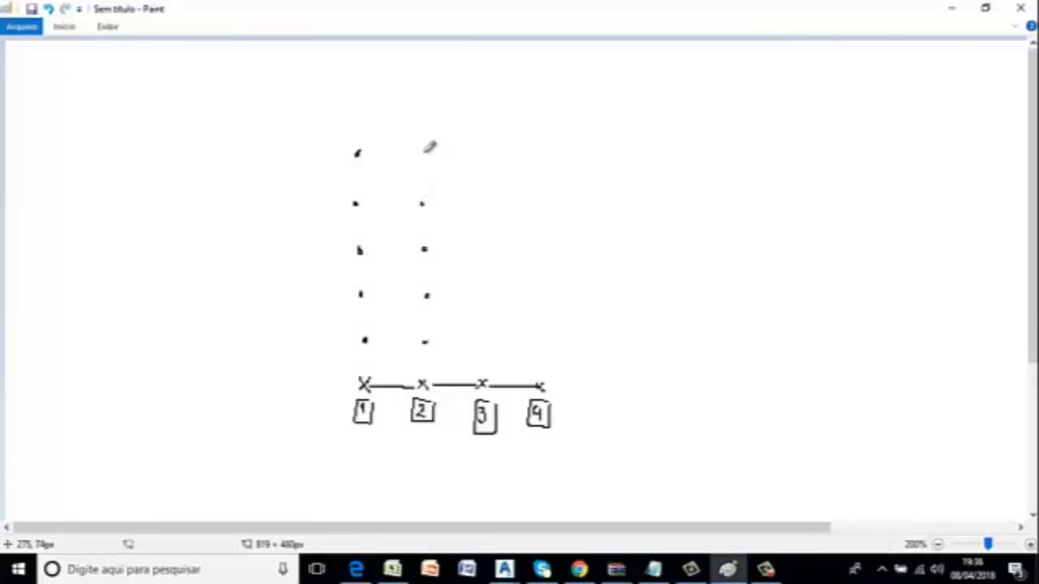
{"action": "left_click", "coordinate": [423, 152]}
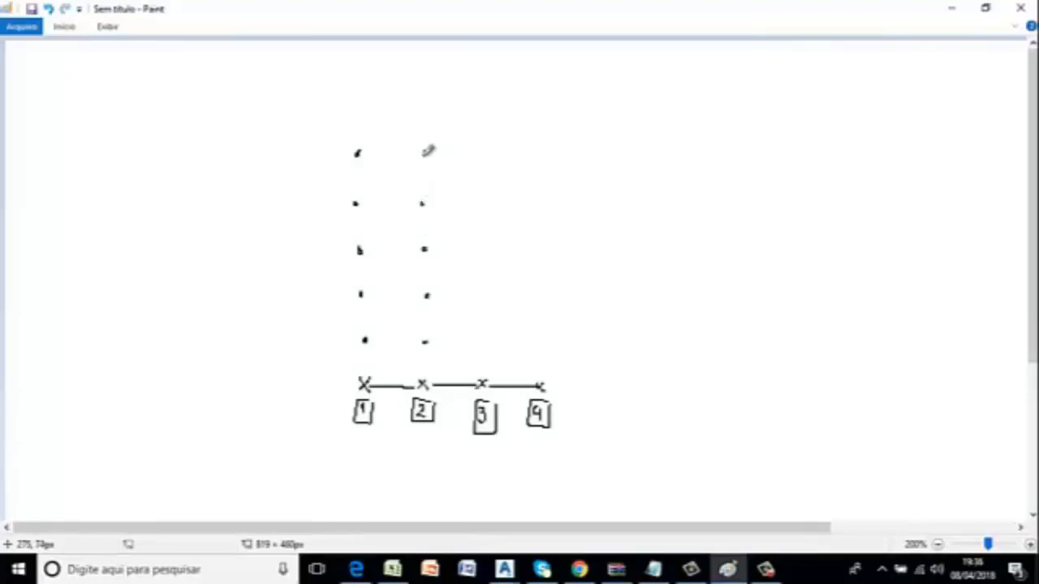
Add two matching columns of five dots above the marks numbered 3 and 4.
{"action": "left_click", "coordinate": [484, 341]}
{"action": "left_click", "coordinate": [484, 295]}
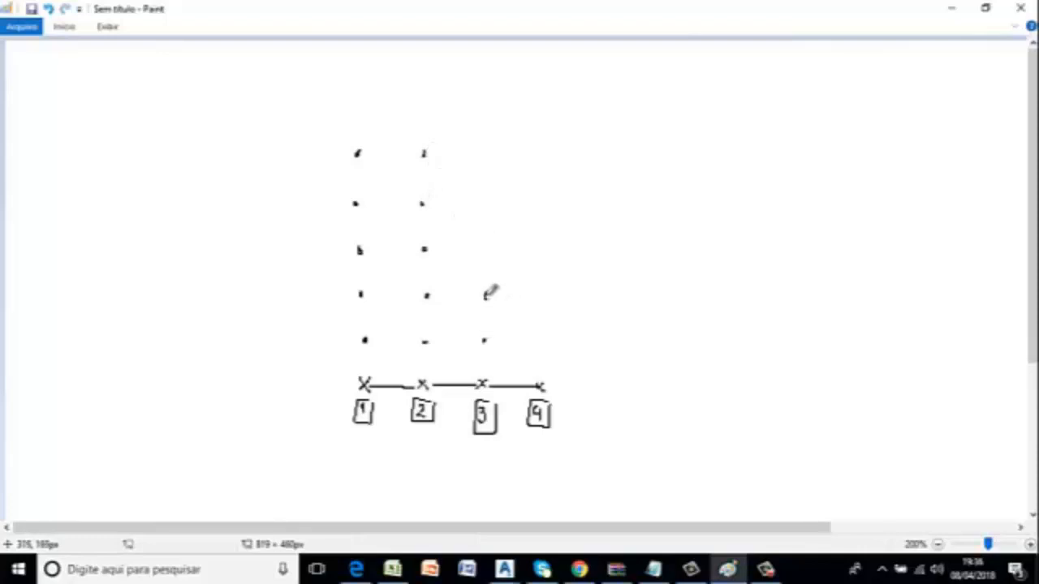
{"action": "left_click", "coordinate": [482, 247]}
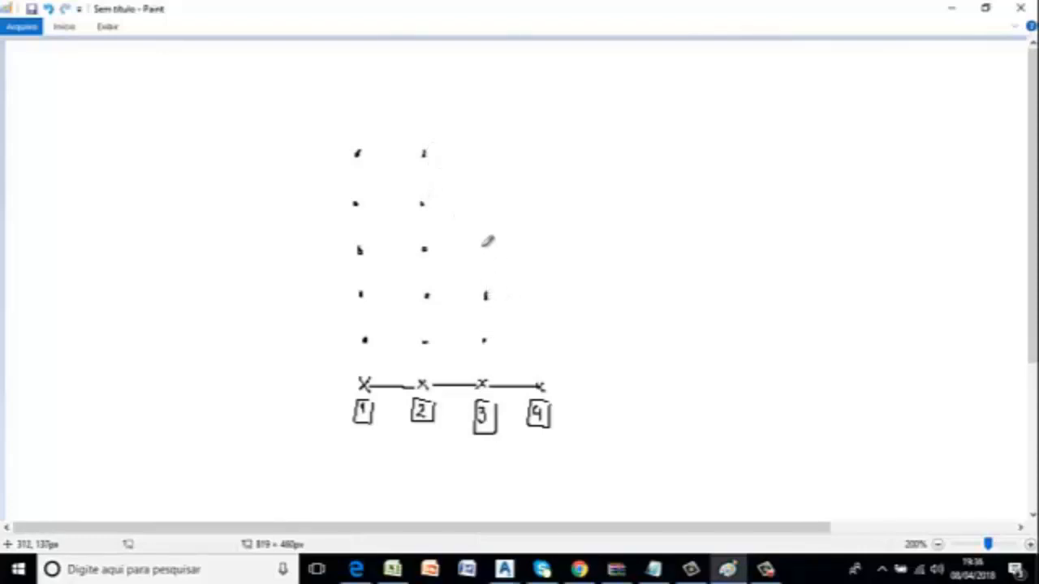
{"action": "left_click", "coordinate": [483, 203]}
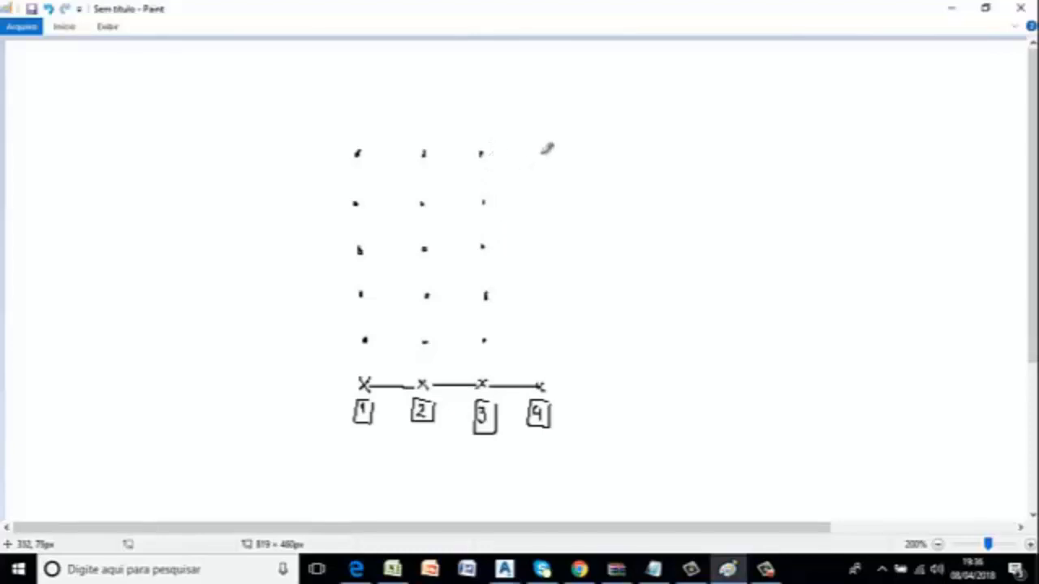
{"action": "left_click", "coordinate": [544, 154]}
{"action": "left_click", "coordinate": [540, 205]}
{"action": "left_click", "coordinate": [542, 250]}
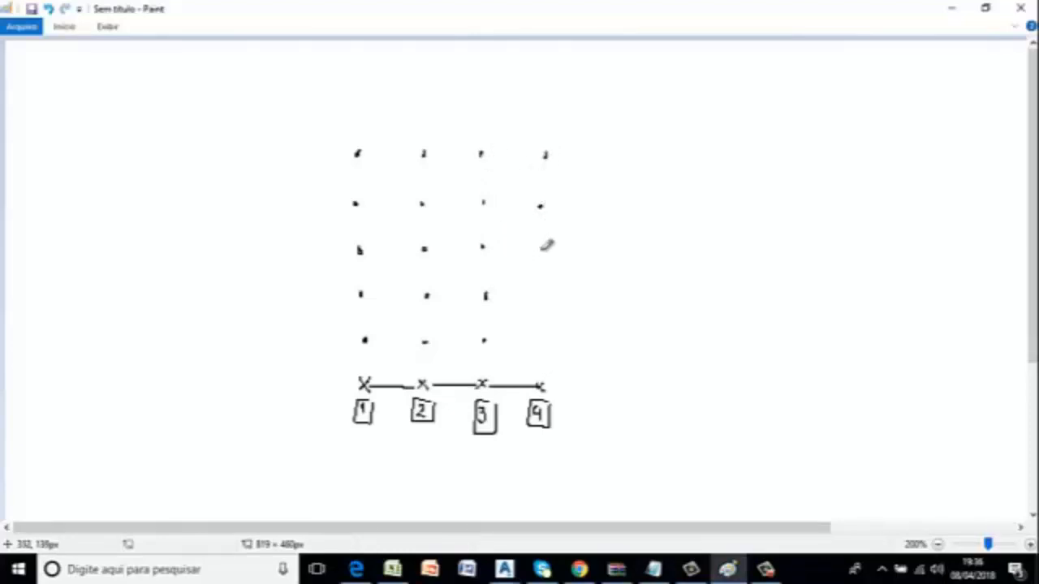
{"action": "left_click", "coordinate": [541, 294]}
{"action": "left_click", "coordinate": [542, 340]}
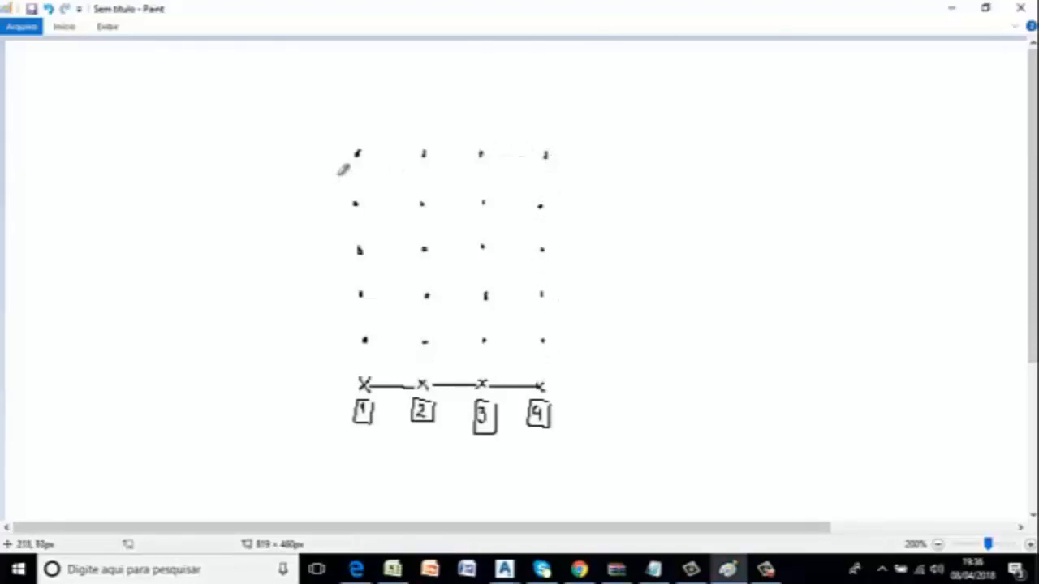
Join the dots with freehand horizontal and vertical lines to form a grid three cells wide and four cells high.
{"action": "left_click_drag", "start_coordinate": [358, 153], "coordinate": [550, 154]}
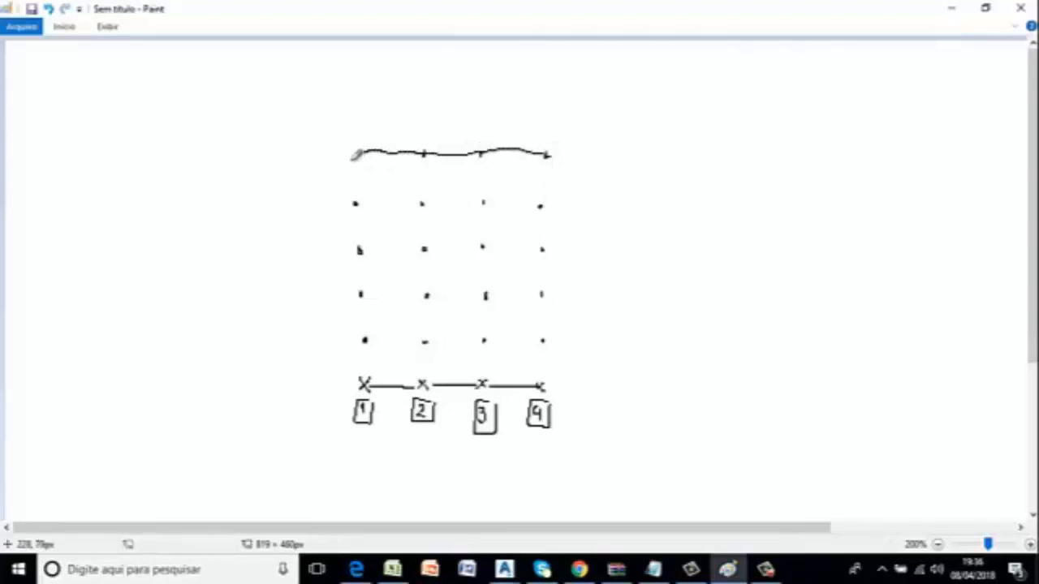
{"action": "mouse_move", "coordinate": [355, 153]}
{"action": "left_mouse_down"}
{"action": "mouse_move", "coordinate": [365, 339]}
{"action": "mouse_move", "coordinate": [546, 336]}
{"action": "left_mouse_up"}
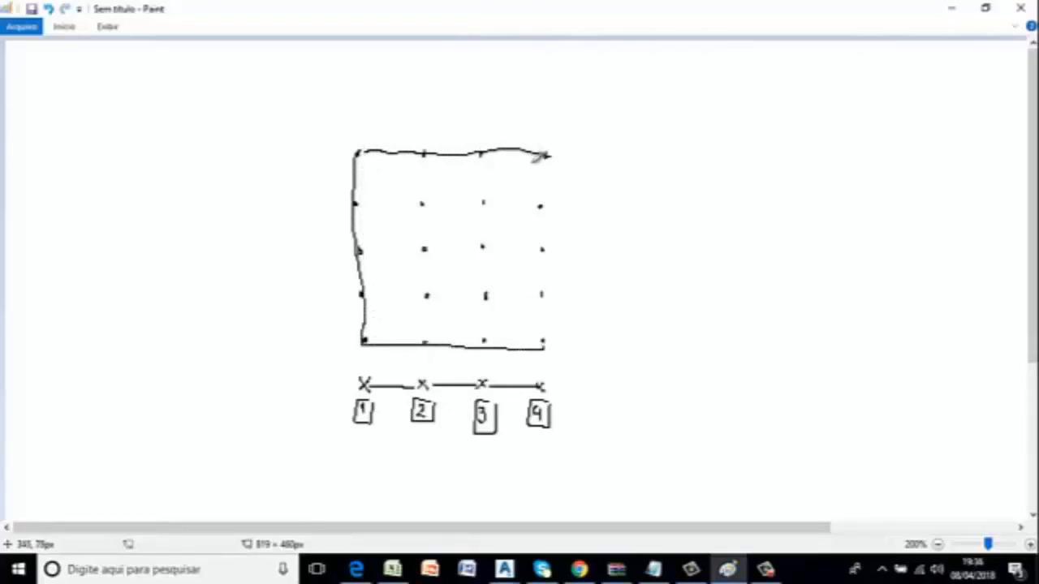
{"action": "left_click_drag", "start_coordinate": [549, 154], "coordinate": [533, 339]}
{"action": "left_click_drag", "start_coordinate": [423, 154], "coordinate": [420, 341]}
{"action": "left_click_drag", "start_coordinate": [485, 155], "coordinate": [481, 343]}
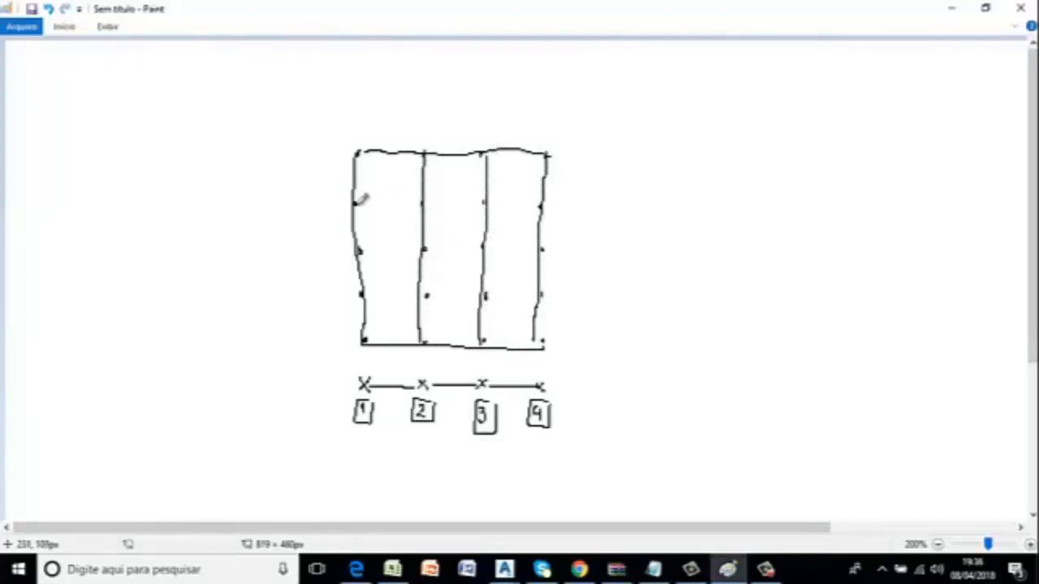
{"action": "left_click_drag", "start_coordinate": [357, 203], "coordinate": [526, 208]}
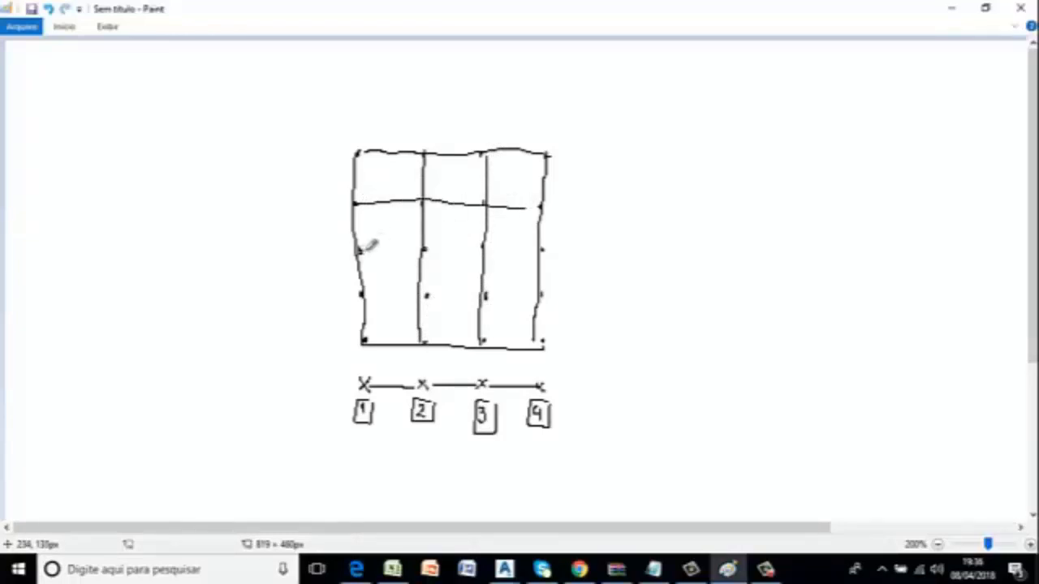
{"action": "left_click_drag", "start_coordinate": [361, 250], "coordinate": [526, 250]}
{"action": "left_click_drag", "start_coordinate": [361, 294], "coordinate": [538, 296]}
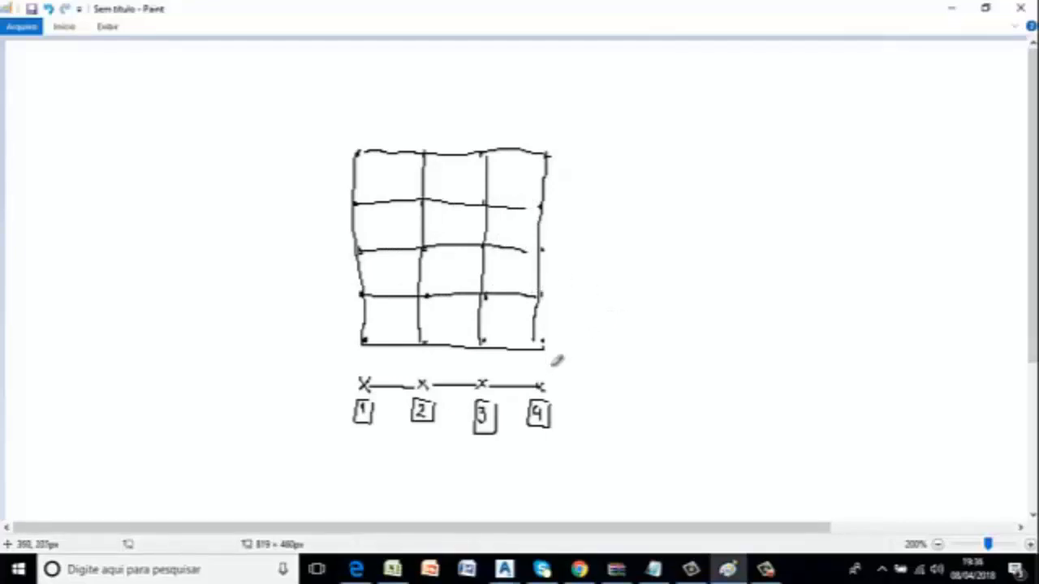
Add short slanted ticks at the grid points of column 4 and the upper two of column 3, marking the upper four points with small circles.
{"action": "mouse_move", "coordinate": [542, 347]}
{"action": "left_mouse_down"}
{"action": "mouse_move", "coordinate": [563, 319]}
{"action": "mouse_move", "coordinate": [566, 134]}
{"action": "left_mouse_up"}
{"action": "left_click_drag", "start_coordinate": [490, 151], "coordinate": [510, 122]}
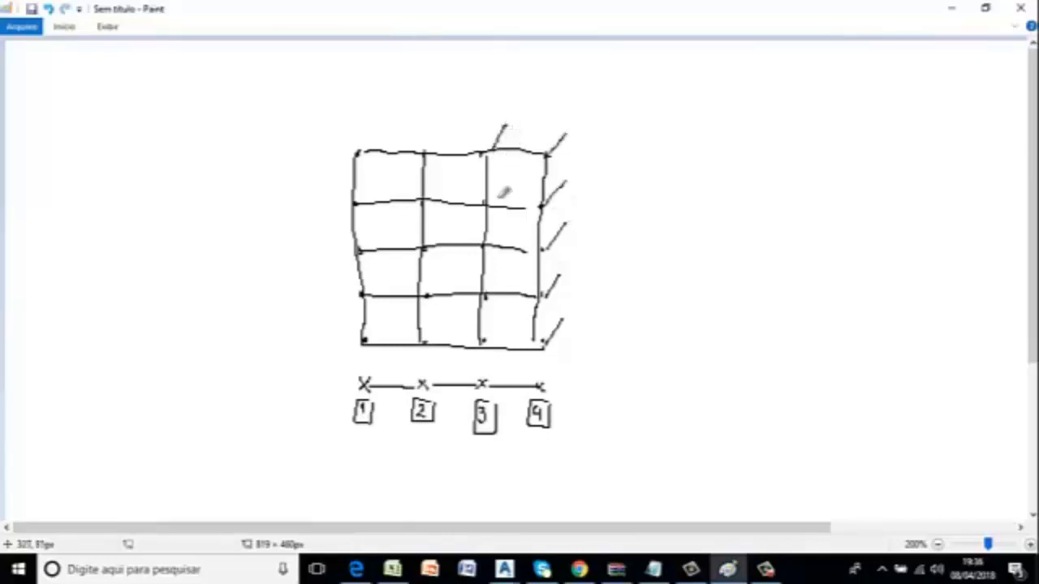
{"action": "left_click_drag", "start_coordinate": [489, 205], "coordinate": [508, 179]}
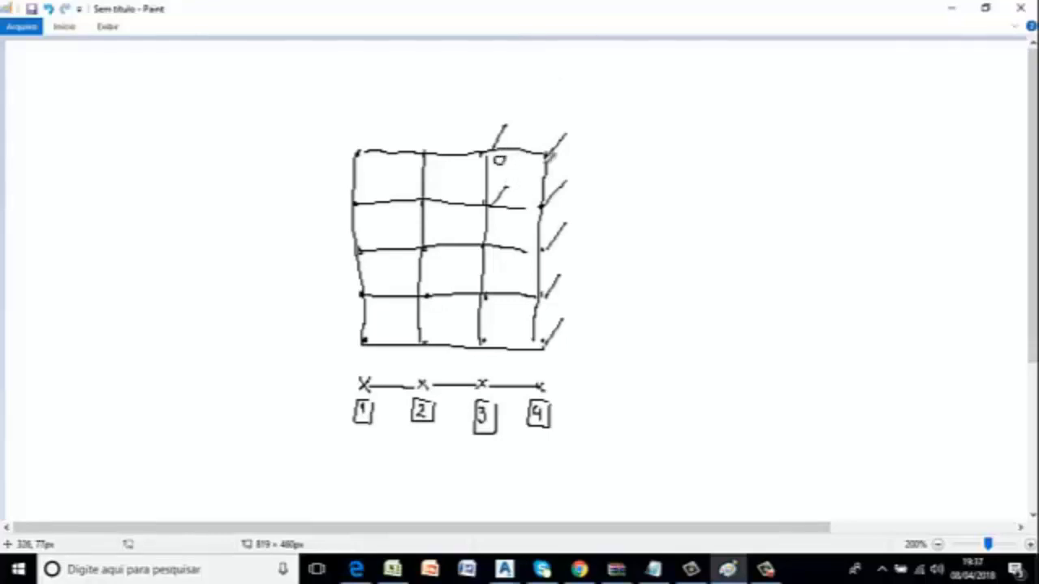
{"action": "left_click_drag", "start_coordinate": [563, 157], "coordinate": [560, 159]}
{"action": "left_click_drag", "start_coordinate": [564, 201], "coordinate": [503, 210]}
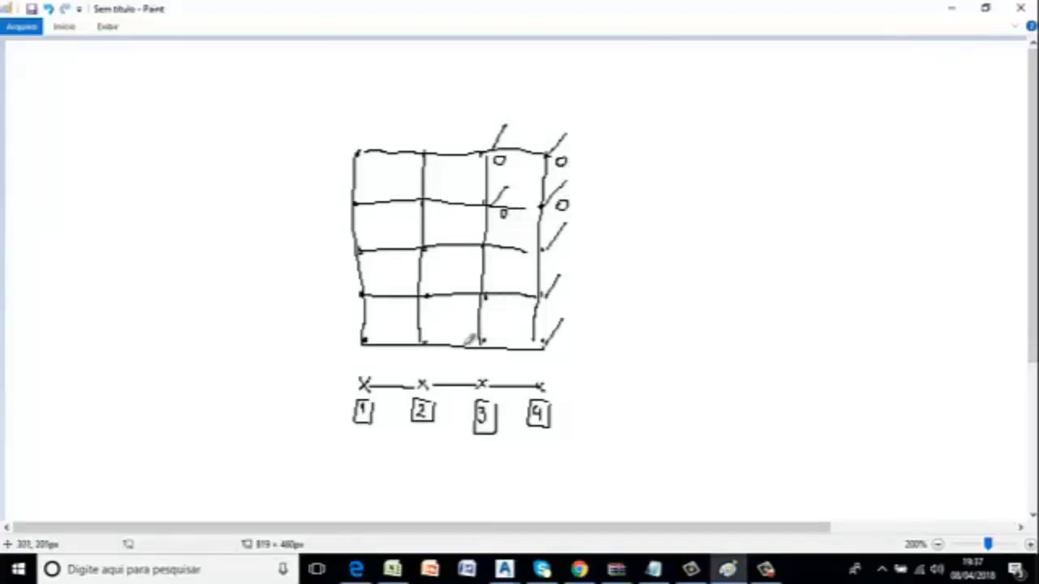
Draw five roughly parallel diagonal contour lines across the grid, rising from lower left to upper right.
{"action": "left_click_drag", "start_coordinate": [462, 344], "coordinate": [535, 299]}
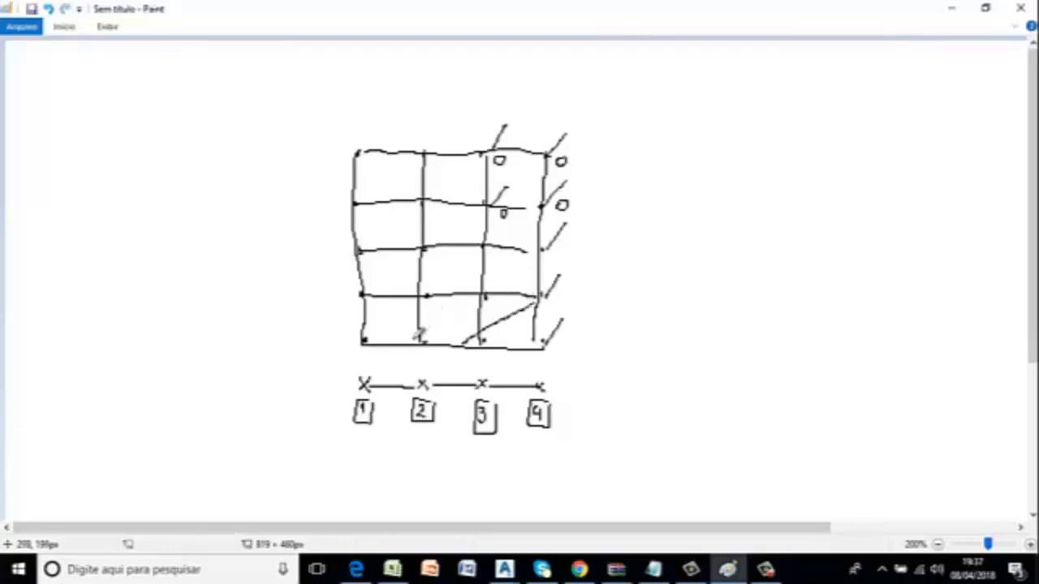
{"action": "left_click_drag", "start_coordinate": [415, 340], "coordinate": [529, 250]}
{"action": "left_click_drag", "start_coordinate": [367, 305], "coordinate": [529, 206]}
{"action": "left_click_drag", "start_coordinate": [360, 232], "coordinate": [459, 156]}
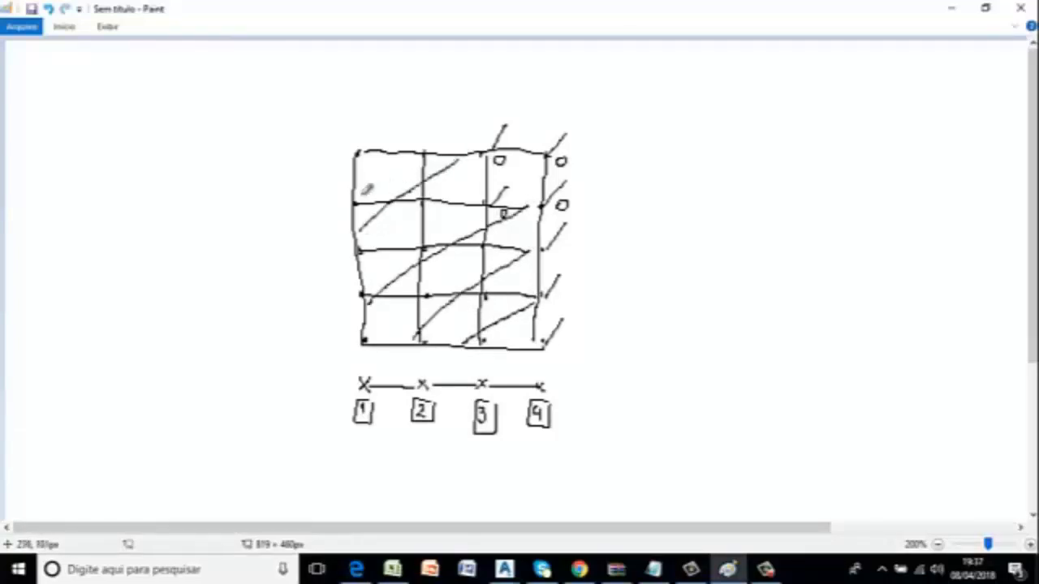
{"action": "left_click_drag", "start_coordinate": [359, 185], "coordinate": [396, 151]}
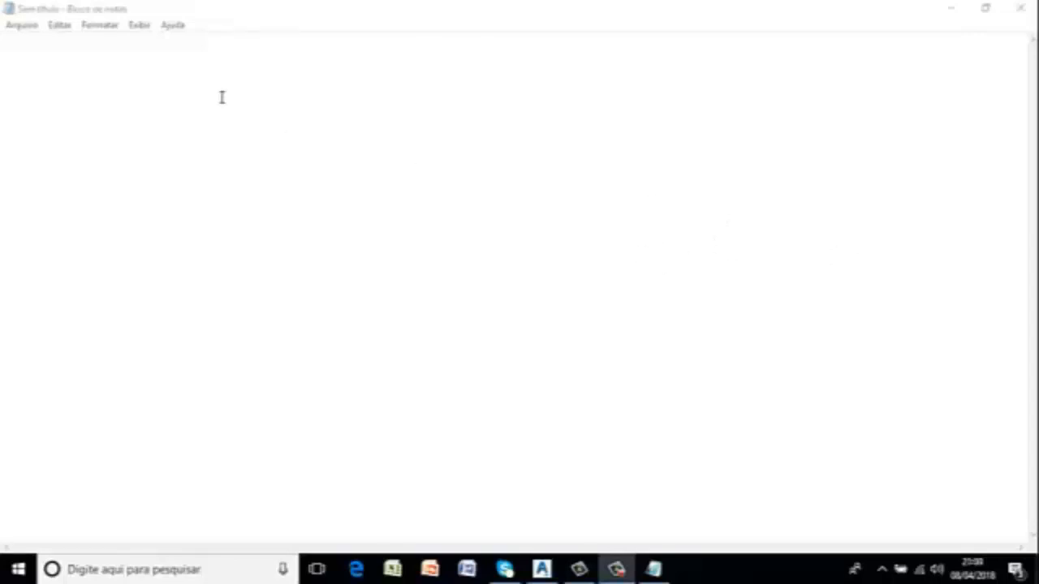
In the blank Notepad document, write "ponto x,y,z" on the first line and "ponto 5,4.23,32.45" on the second.
{"action": "left_click", "coordinate": [41, 63]}
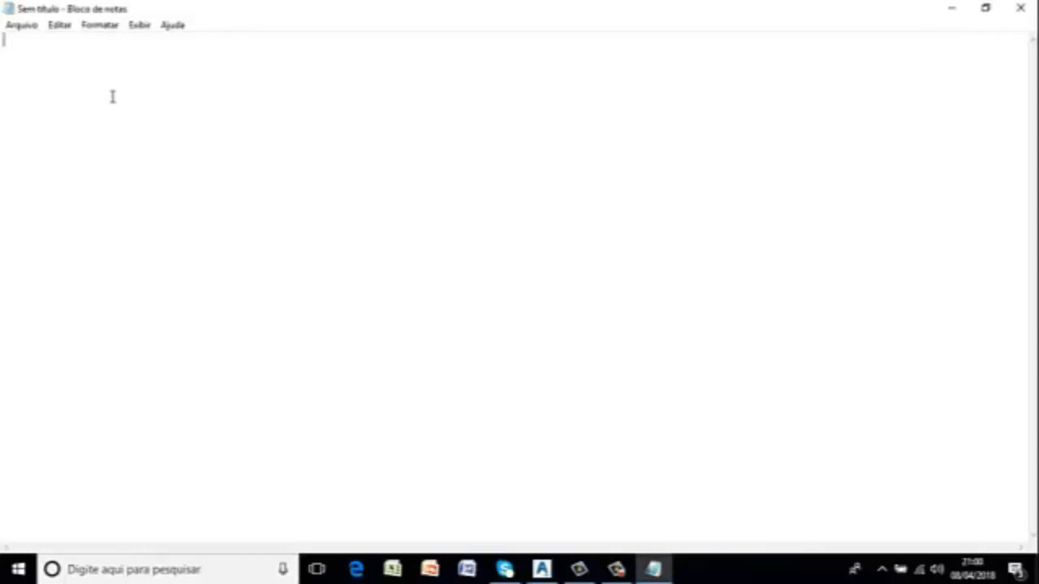
{"action": "type", "text": "ponto x,y,z"}
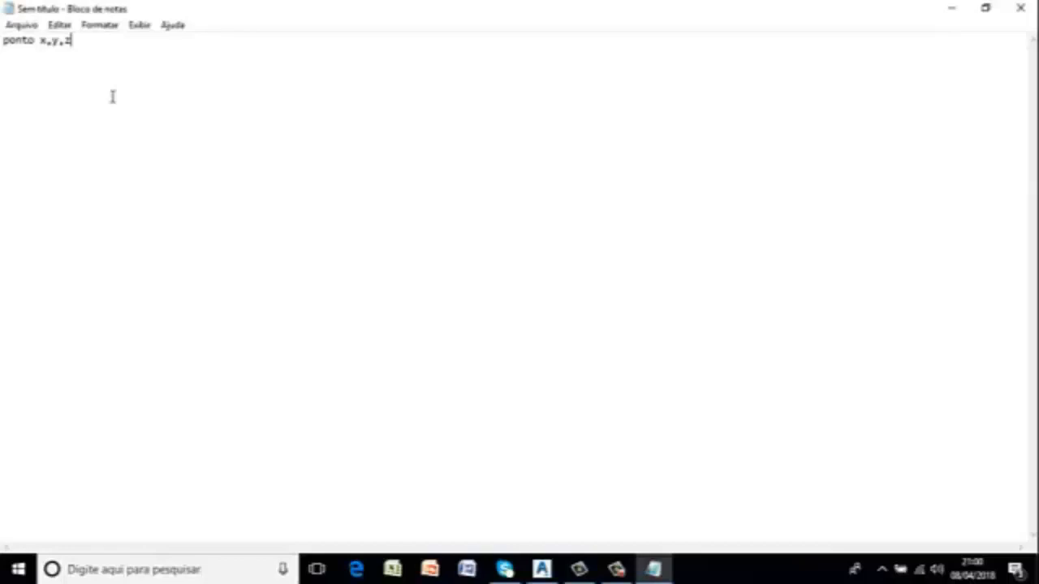
{"action": "key", "text": "Return"}
{"action": "type", "text": "ponto: 5,4"}
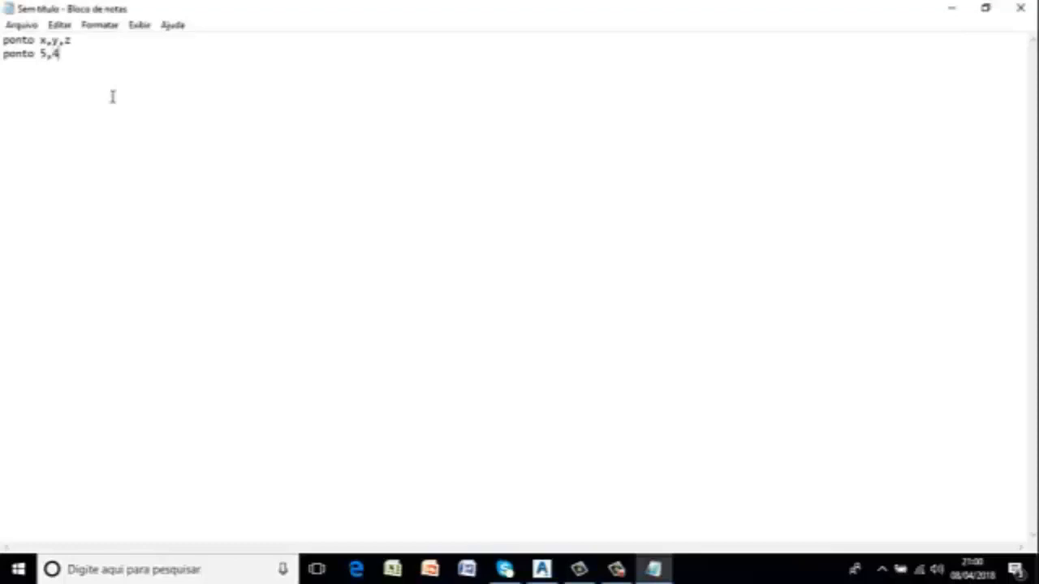
{"action": "type", "text": ".23,"}
{"action": "type", "text": "32.45"}
{"action": "key", "text": "Return"}
Open the Save As dialog for the text document and enter coordenadas.scr as its file name.
{"action": "left_click", "coordinate": [25, 26]}
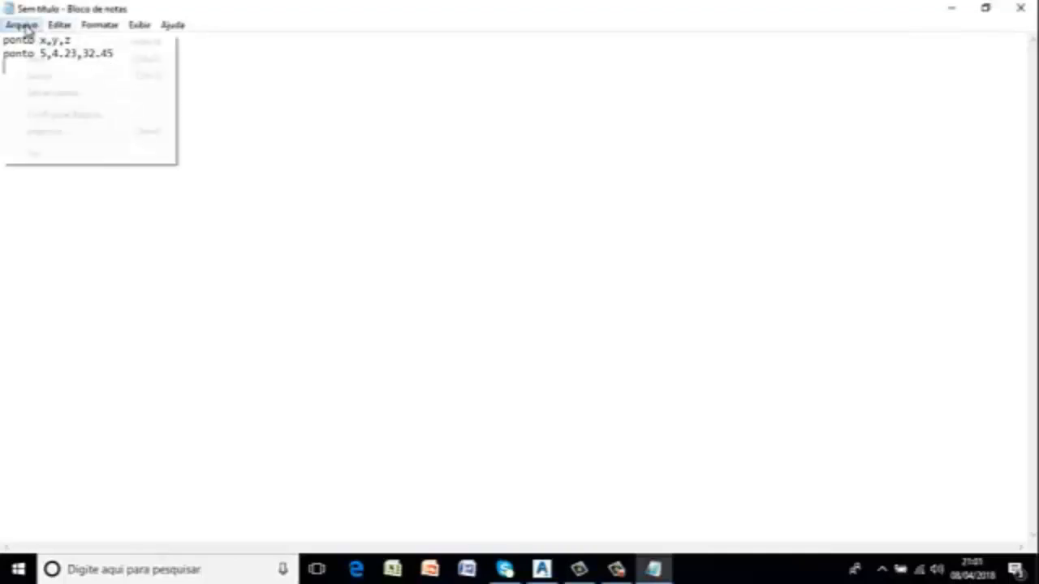
{"action": "left_click", "coordinate": [53, 92]}
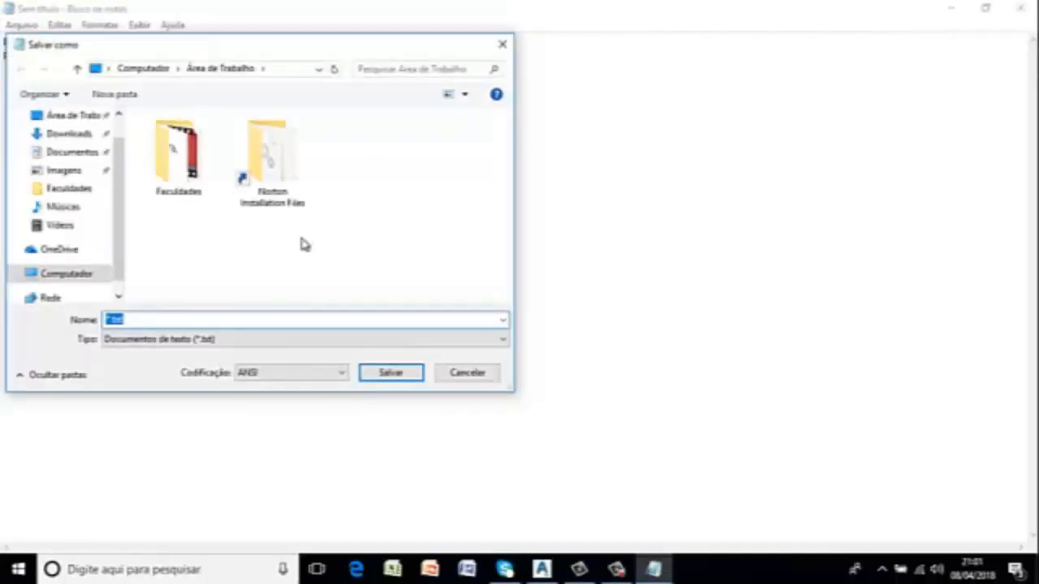
{"action": "key", "text": "BackSpace"}
{"action": "type", "text": "coo"}
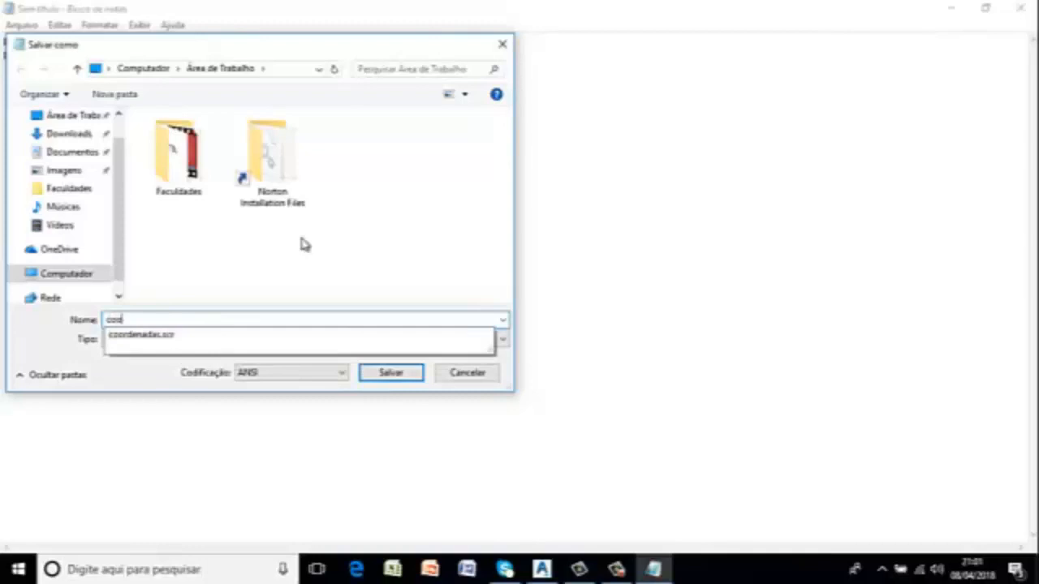
{"action": "type", "text": "rdean"}
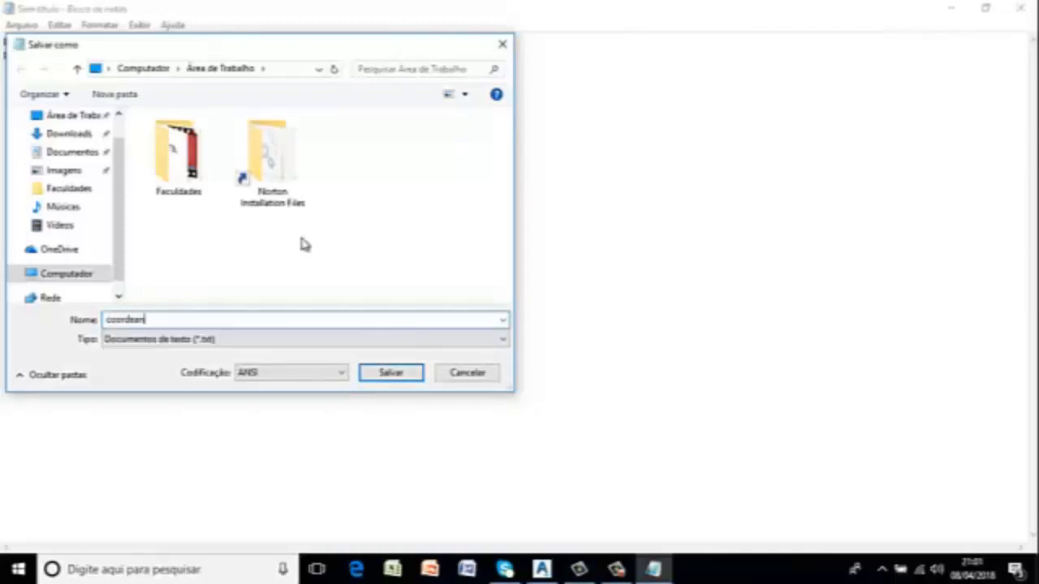
{"action": "key", "text": "BackSpace"}
{"action": "key", "text": "BackSpace"}
{"action": "type", "text": "n"}
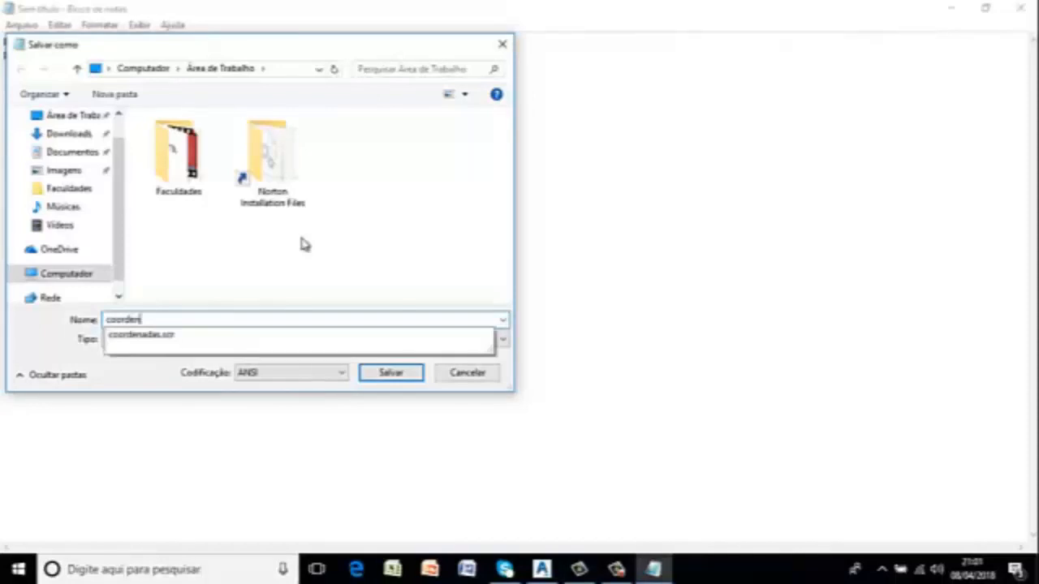
{"action": "type", "text": "adas.scr"}
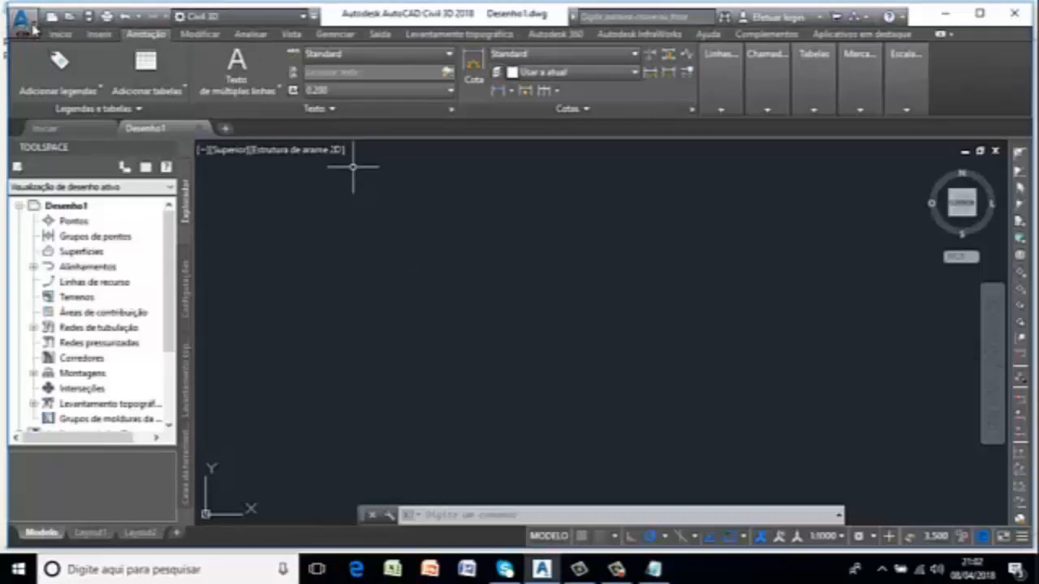
In AutoCAD Civil 3D, create a new drawing from the _AutoCAD Civil 3D (Metric) NCS template.
{"action": "left_click", "coordinate": [31, 24]}
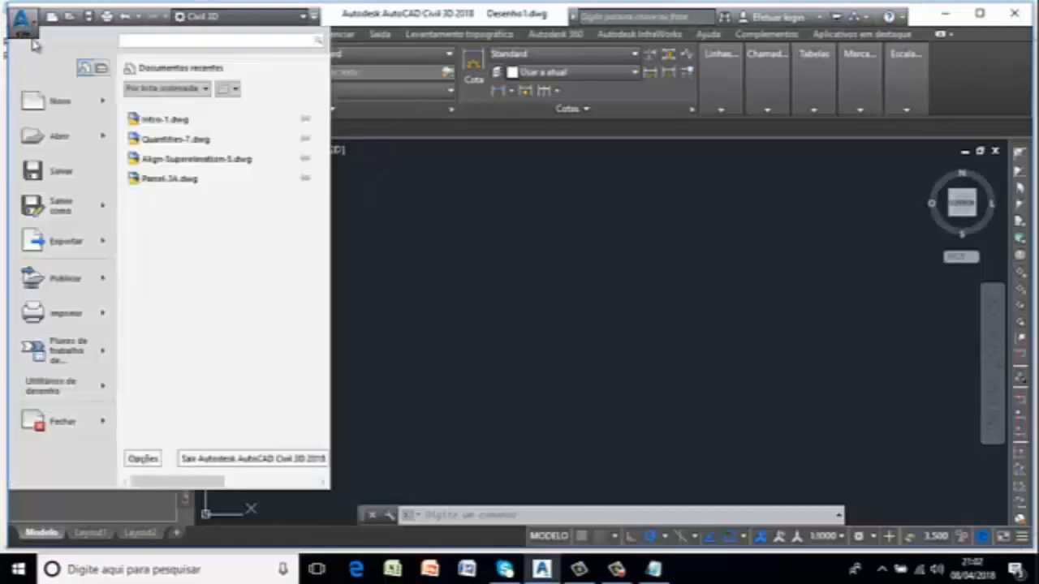
{"action": "left_click", "coordinate": [66, 103]}
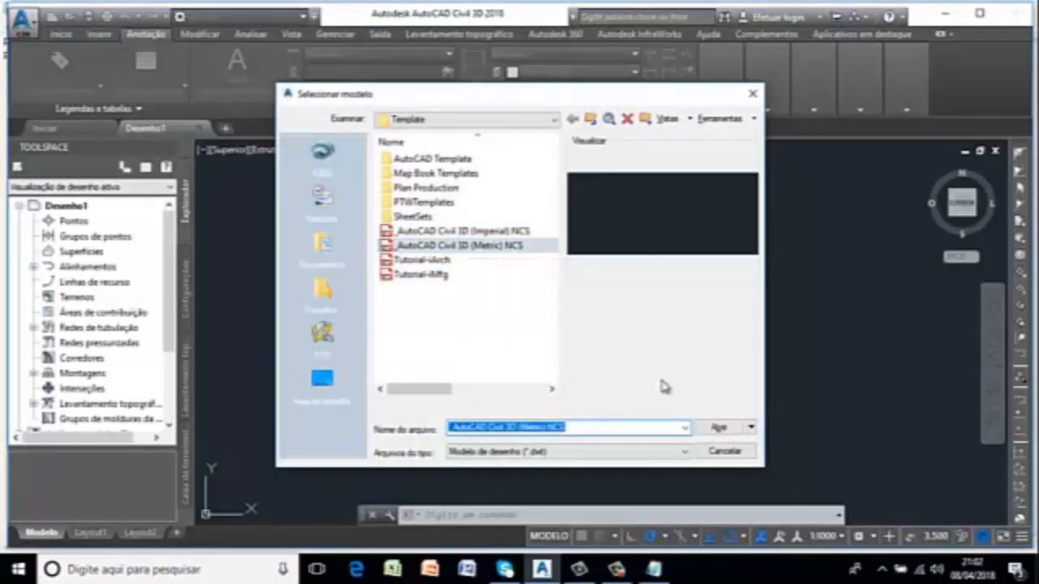
{"action": "left_click", "coordinate": [722, 428]}
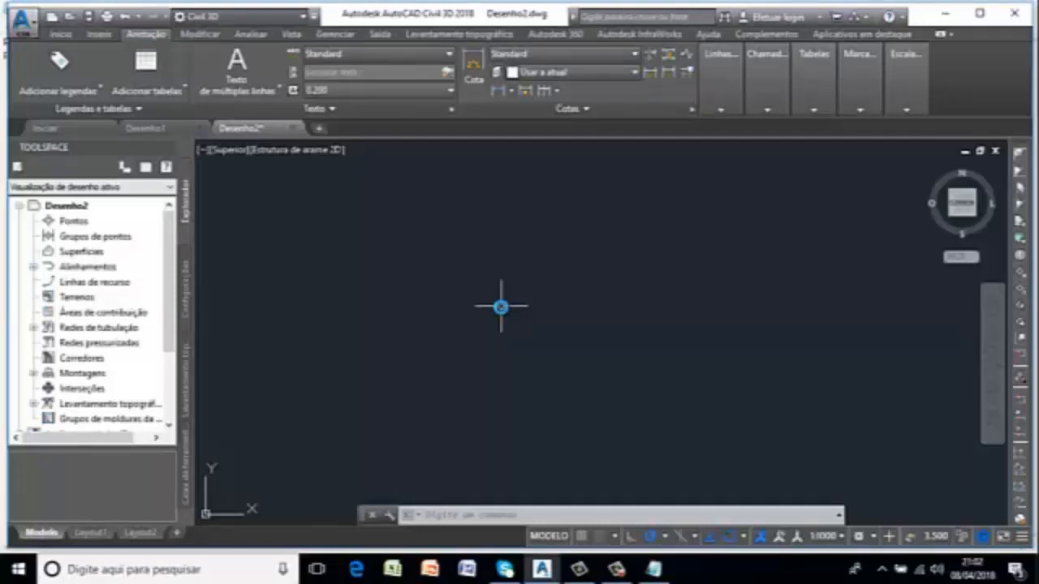
Run the coordenadas script file from the desktop to plot its survey points in the drawing.
{"action": "left_click", "coordinate": [487, 516]}
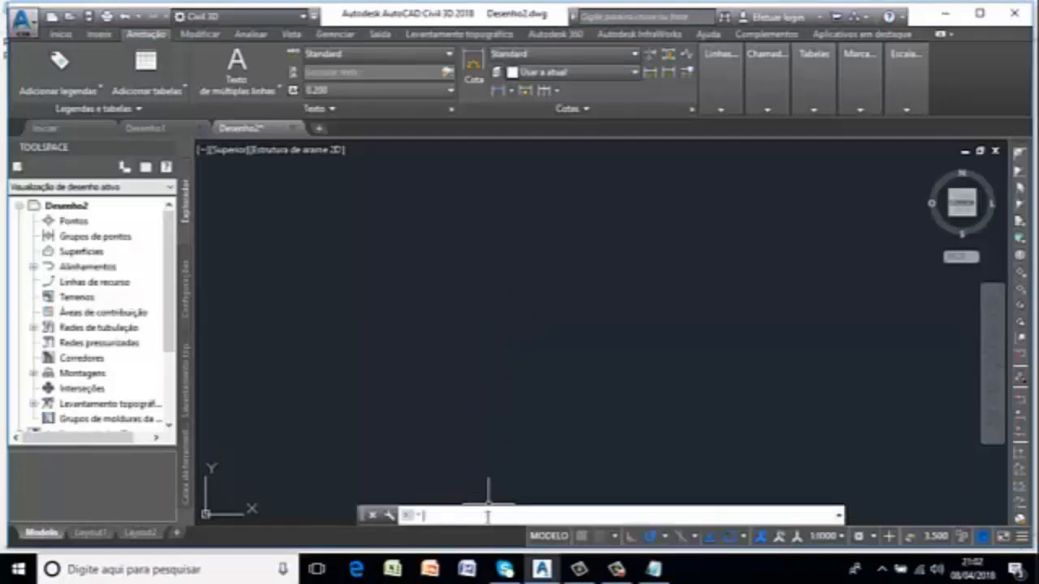
{"action": "type", "text": "scr"}
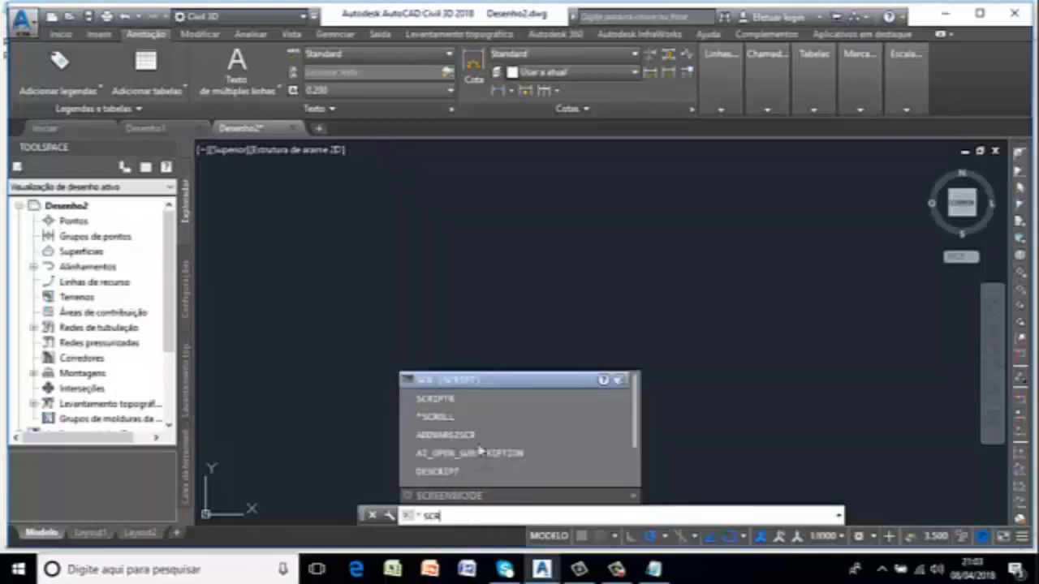
{"action": "left_click", "coordinate": [454, 380]}
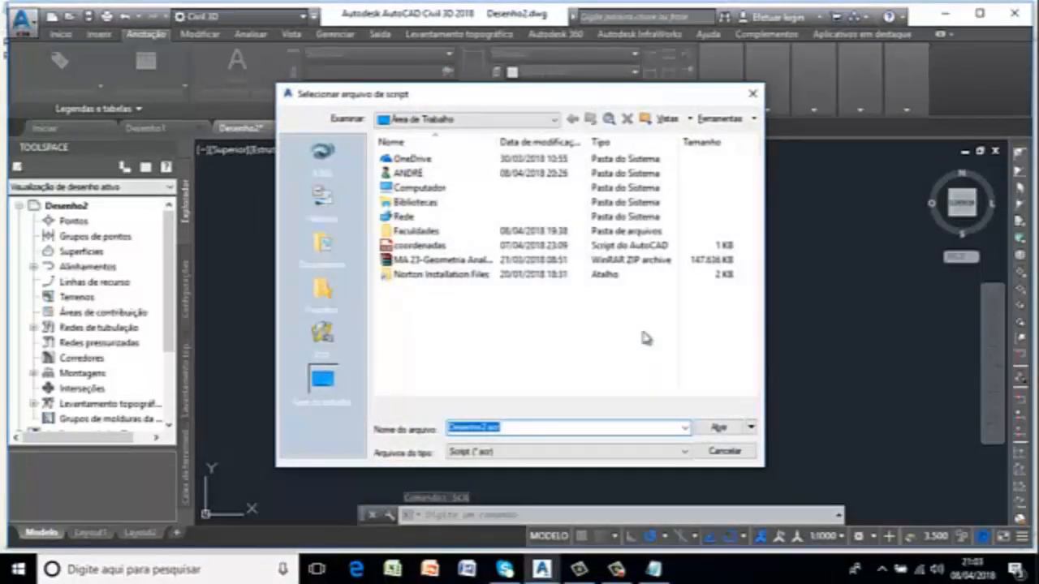
{"action": "left_click", "coordinate": [419, 248]}
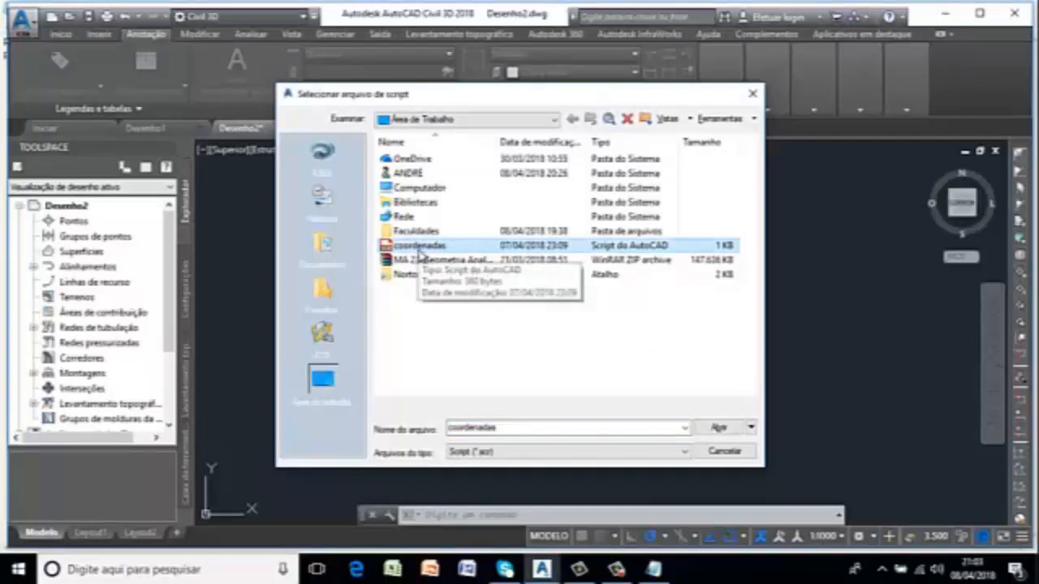
{"action": "left_click", "coordinate": [719, 428]}
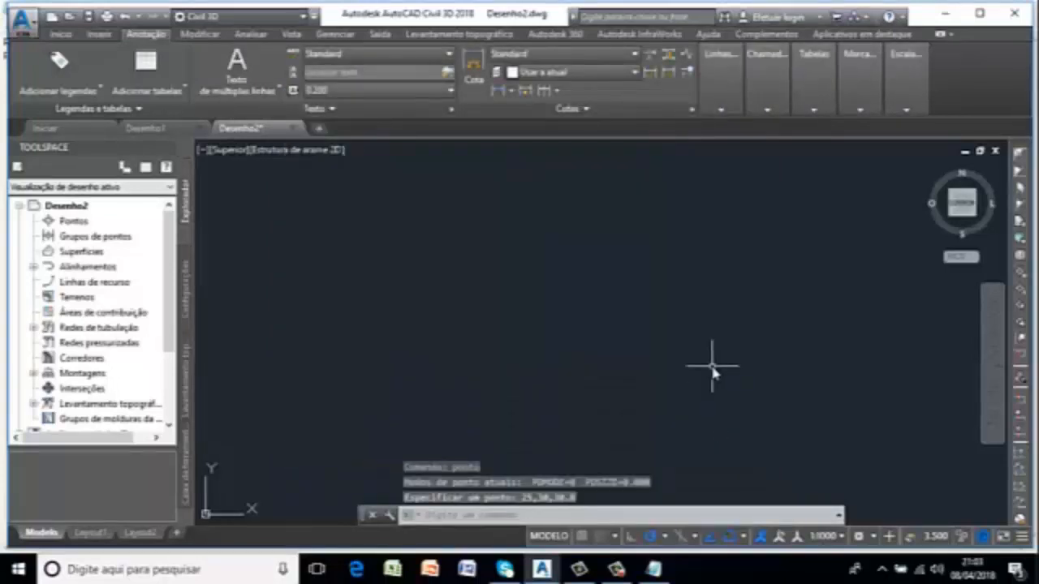
{"action": "mouse_move", "coordinate": [989, 365]}
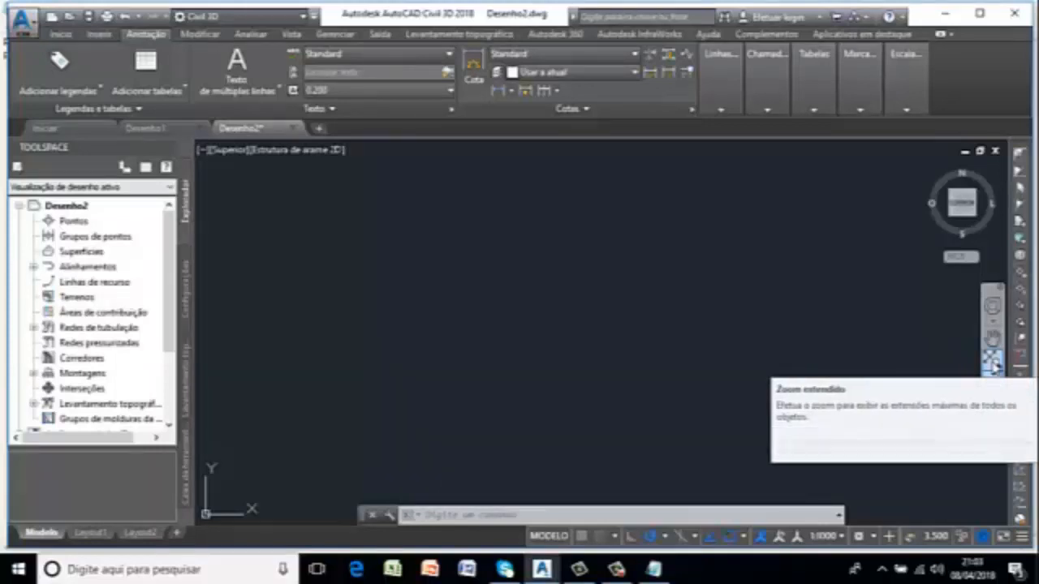
{"action": "left_click", "coordinate": [992, 364]}
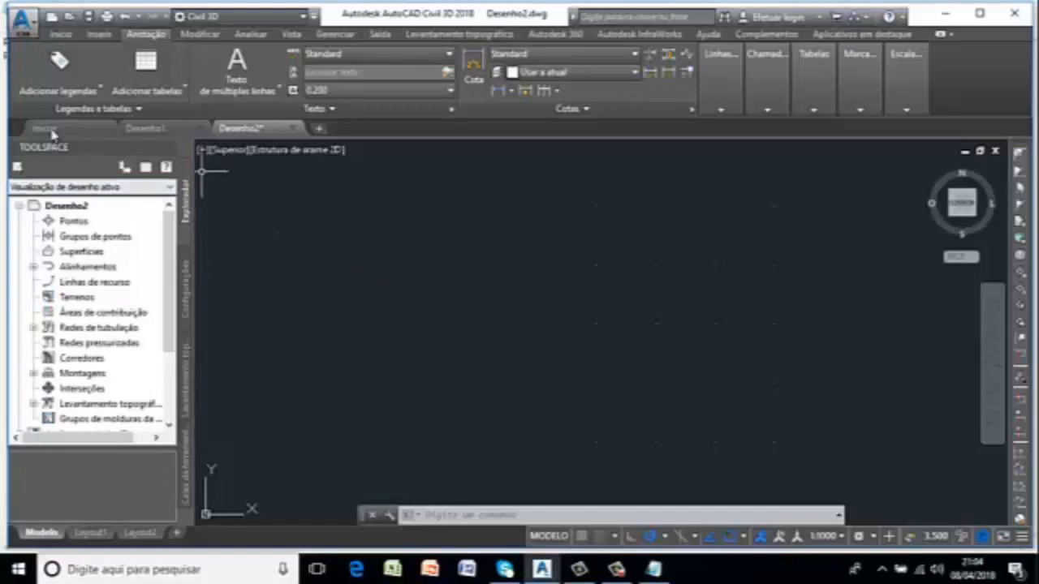
Create a TIN surface on the C-TOPO layer with the Contours 2m and 10m (Background) style.
{"action": "left_click", "coordinate": [62, 34]}
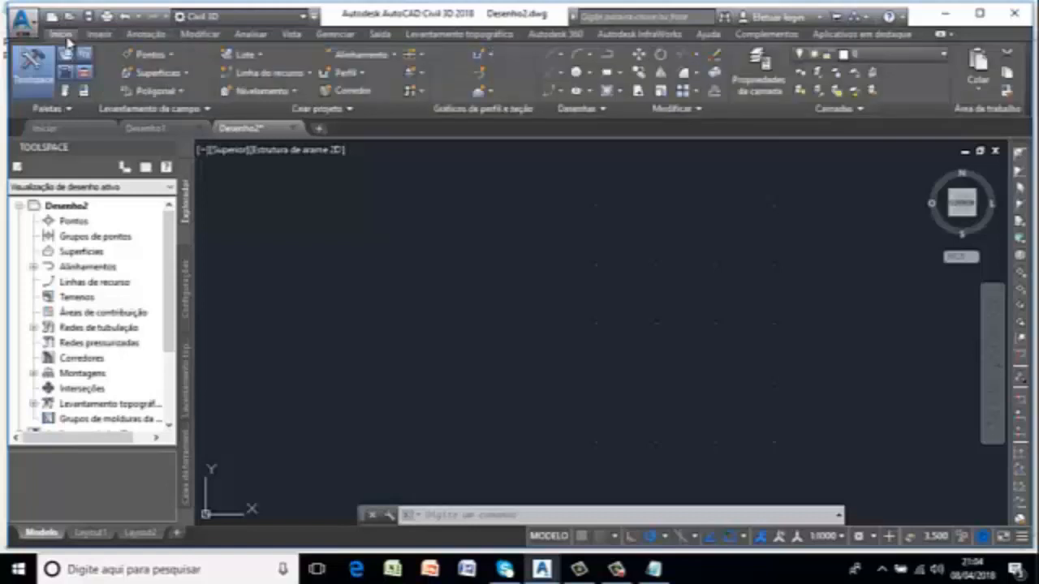
{"action": "left_click", "coordinate": [172, 73]}
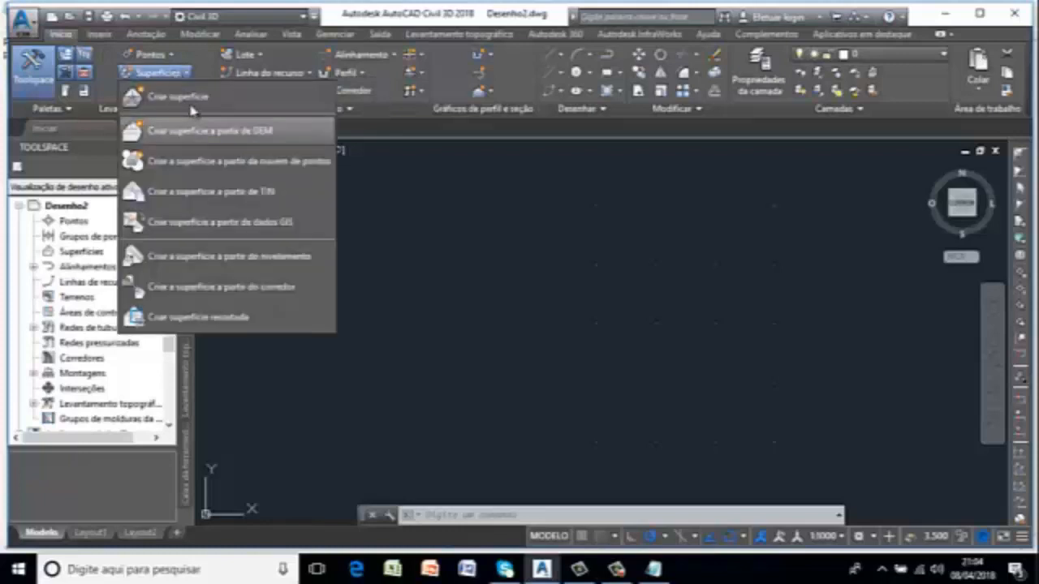
{"action": "left_click", "coordinate": [192, 106]}
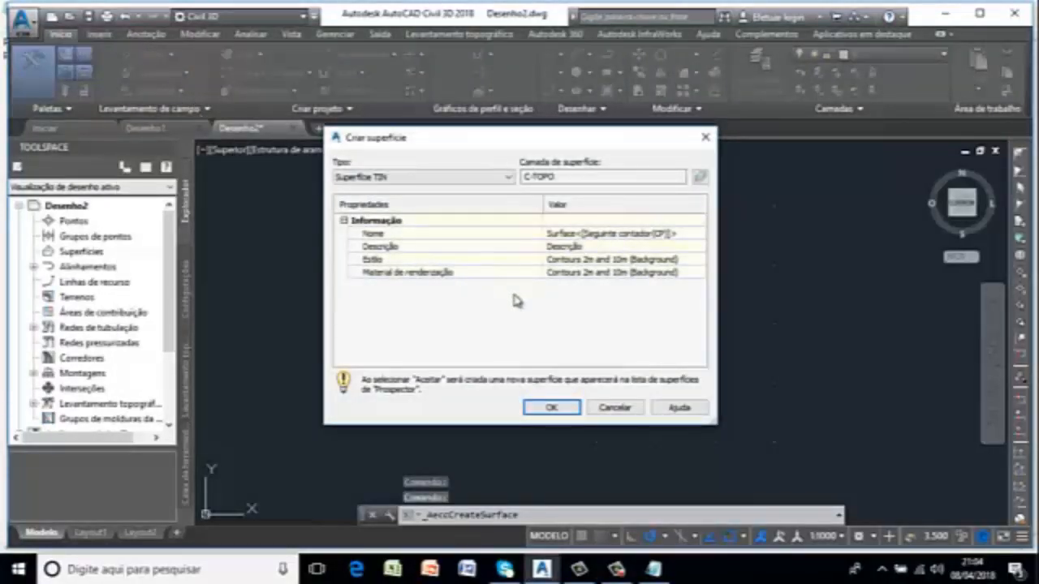
{"action": "left_click", "coordinate": [545, 408]}
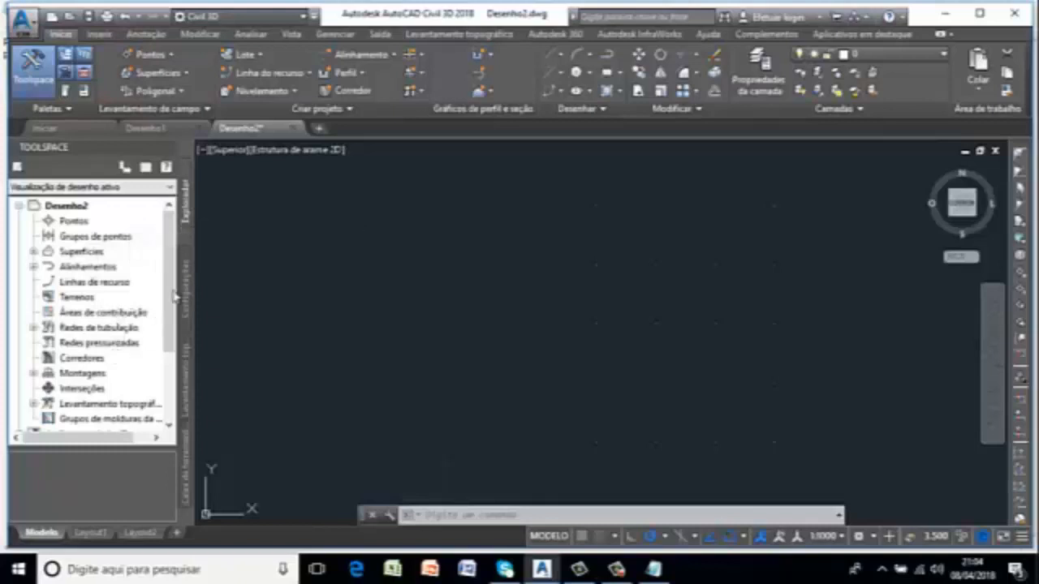
Add all the plotted points to Surface1's definition as drawing objects of type Pontos.
{"action": "left_click", "coordinate": [33, 252]}
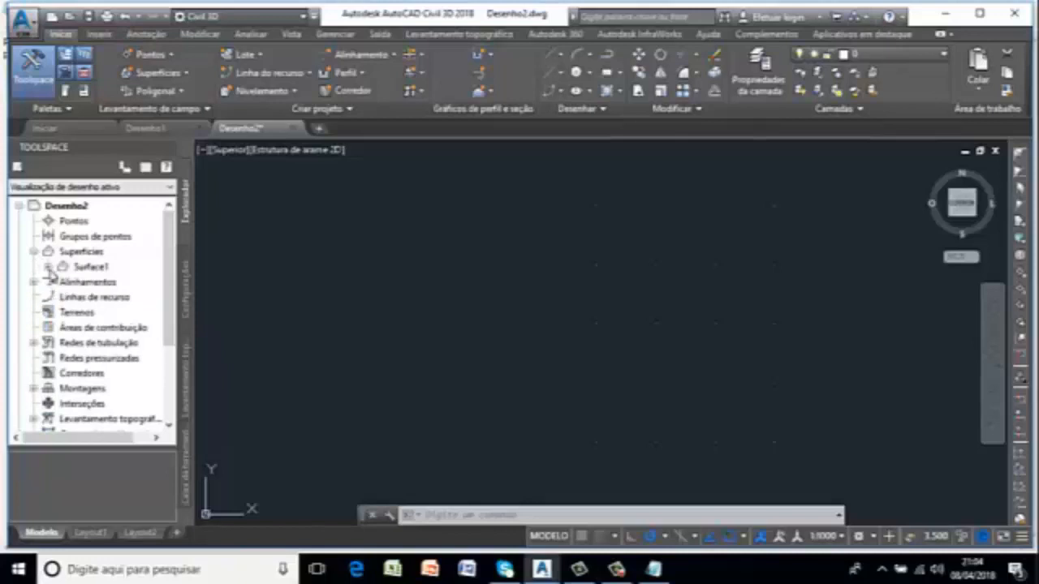
{"action": "left_click", "coordinate": [48, 267]}
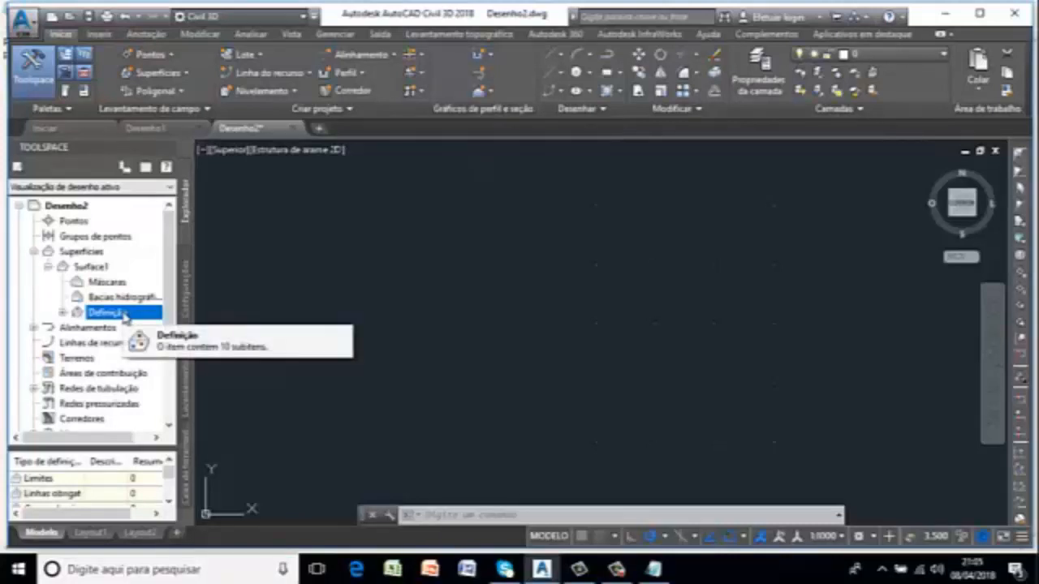
{"action": "double_click", "coordinate": [123, 315]}
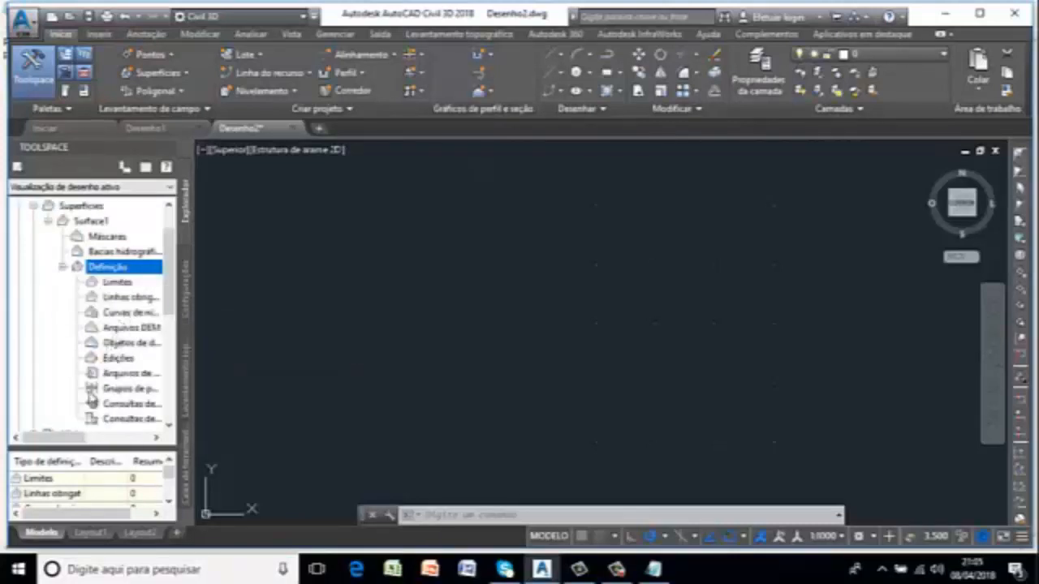
{"action": "left_click_drag", "start_coordinate": [73, 439], "coordinate": [102, 443]}
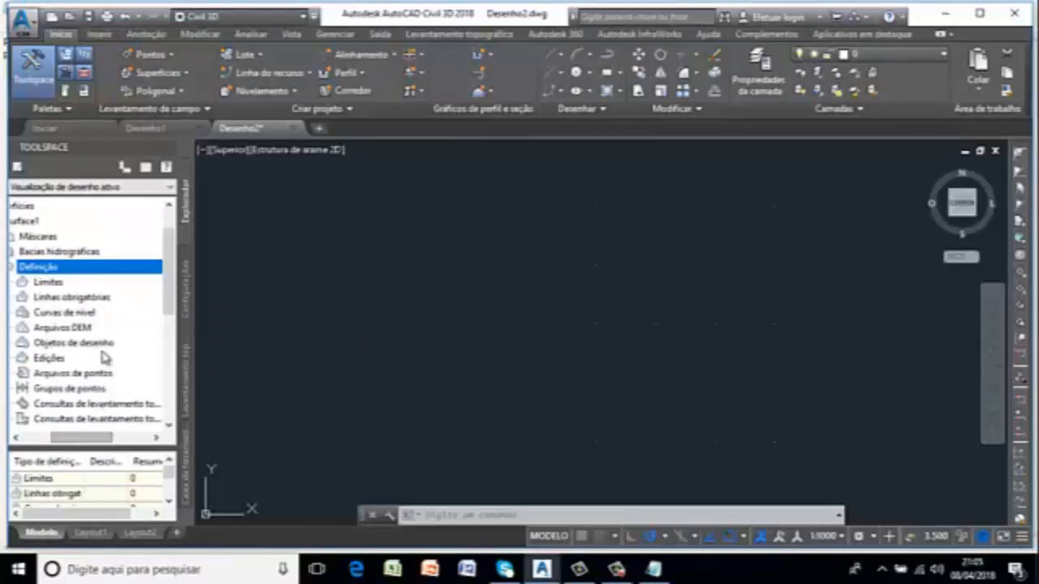
{"action": "left_click", "coordinate": [139, 347]}
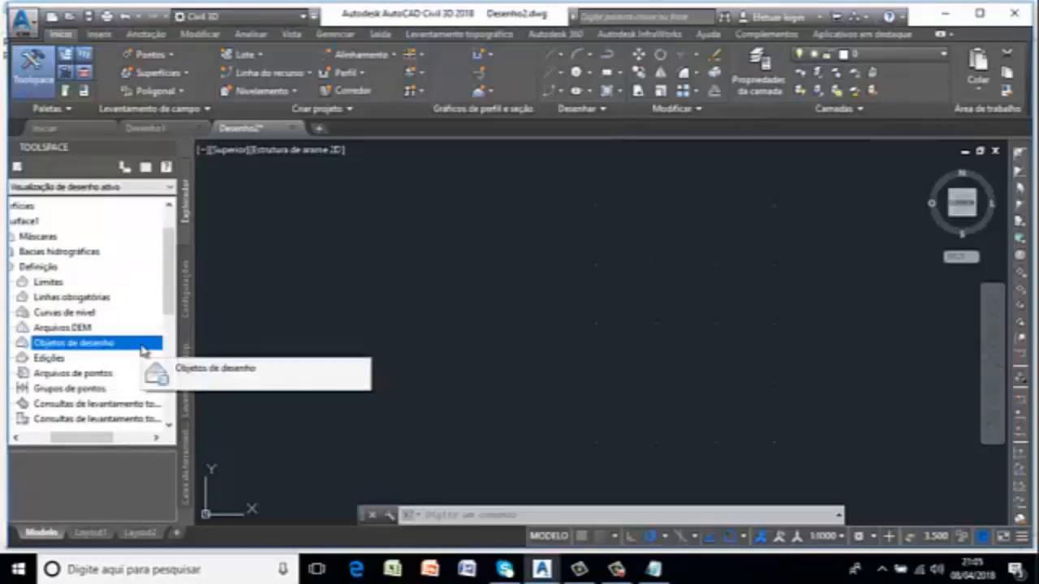
{"action": "right_click", "coordinate": [142, 349]}
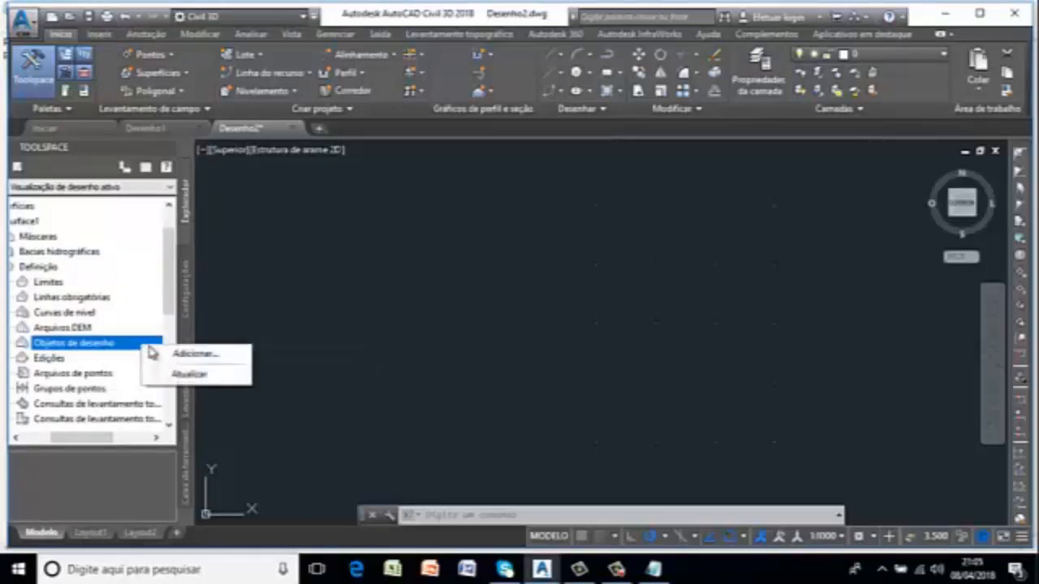
{"action": "left_click", "coordinate": [199, 355]}
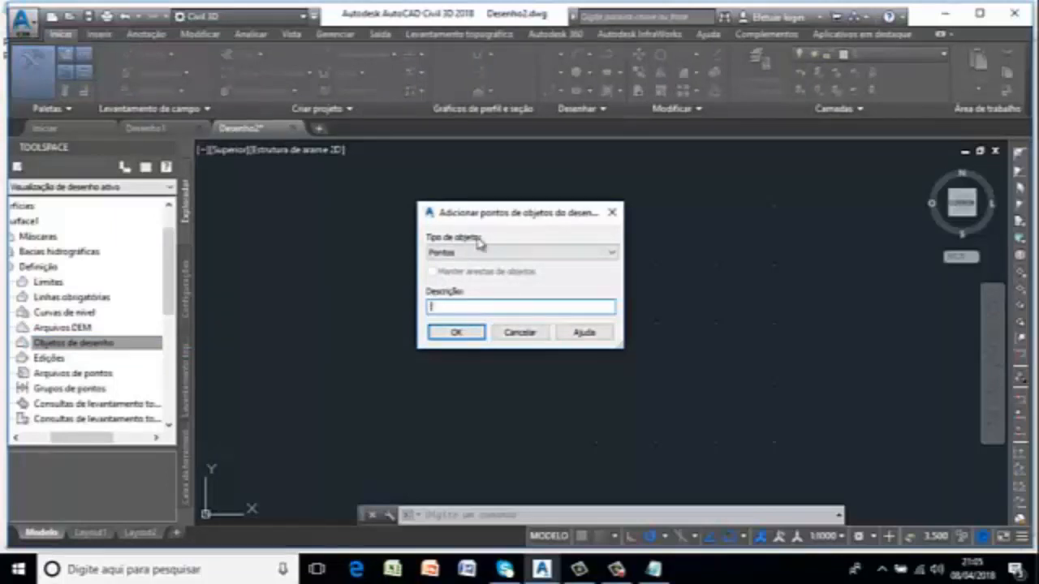
{"action": "left_click", "coordinate": [605, 255]}
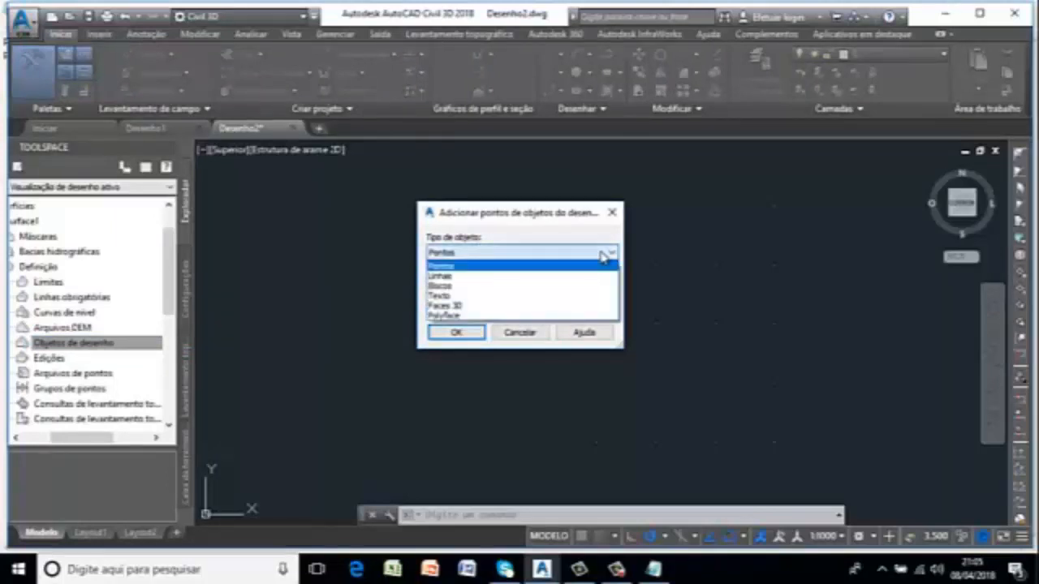
{"action": "left_click", "coordinate": [455, 270]}
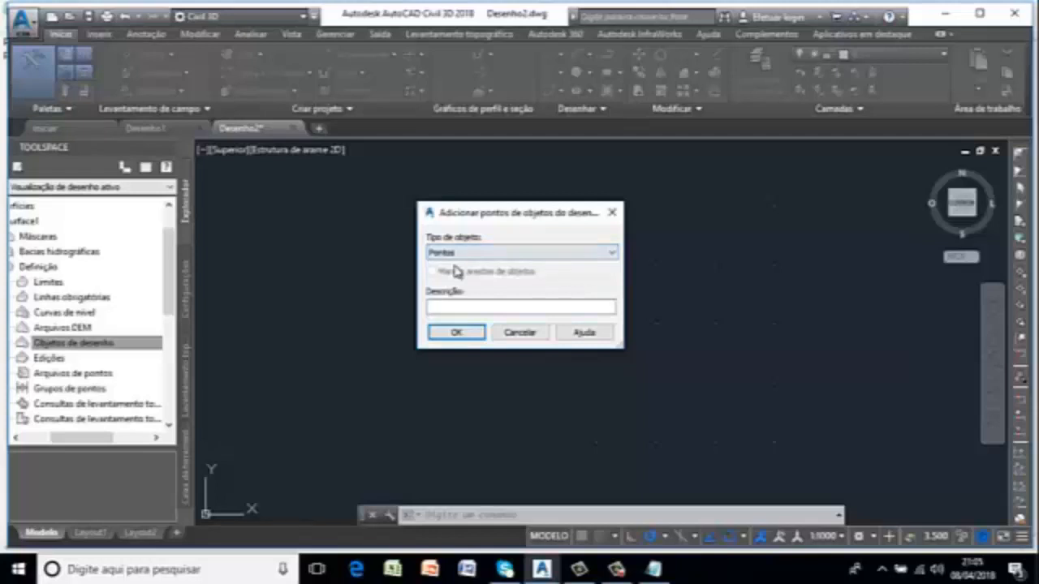
{"action": "left_click", "coordinate": [457, 333]}
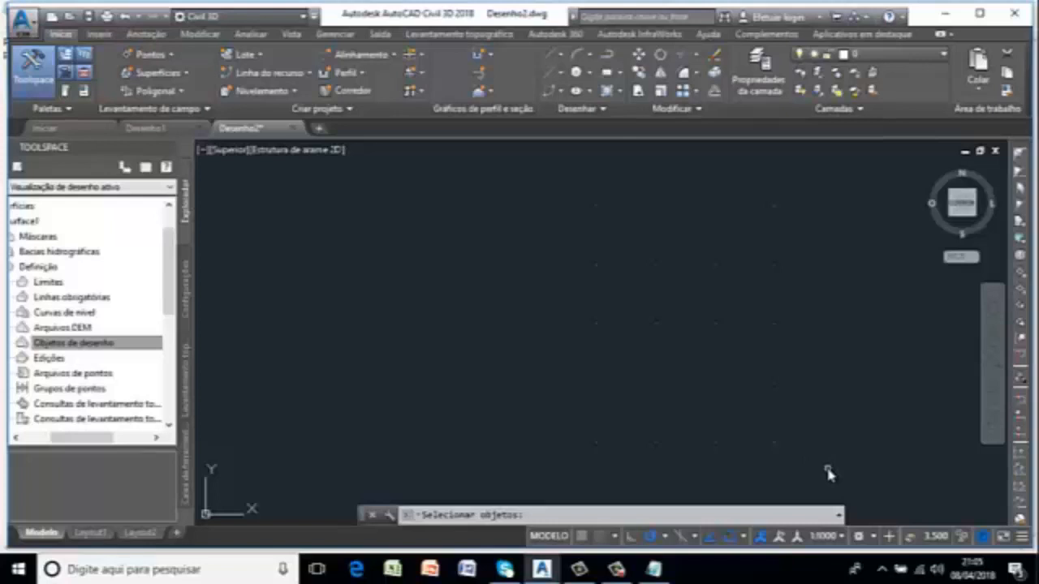
{"action": "mouse_move", "coordinate": [827, 475]}
{"action": "left_mouse_down"}
{"action": "mouse_move", "coordinate": [703, 456]}
{"action": "mouse_move", "coordinate": [487, 457]}
{"action": "mouse_move", "coordinate": [547, 292]}
{"action": "mouse_move", "coordinate": [568, 139]}
{"action": "mouse_move", "coordinate": [656, 146]}
{"action": "mouse_move", "coordinate": [762, 189]}
{"action": "mouse_move", "coordinate": [866, 189]}
{"action": "left_mouse_up"}
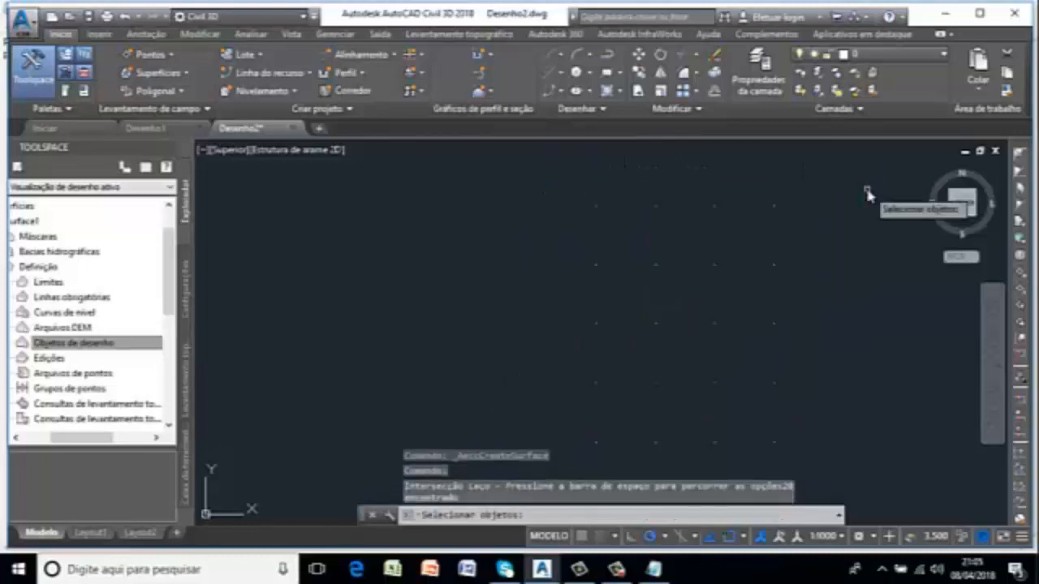
{"action": "key", "text": "Return"}
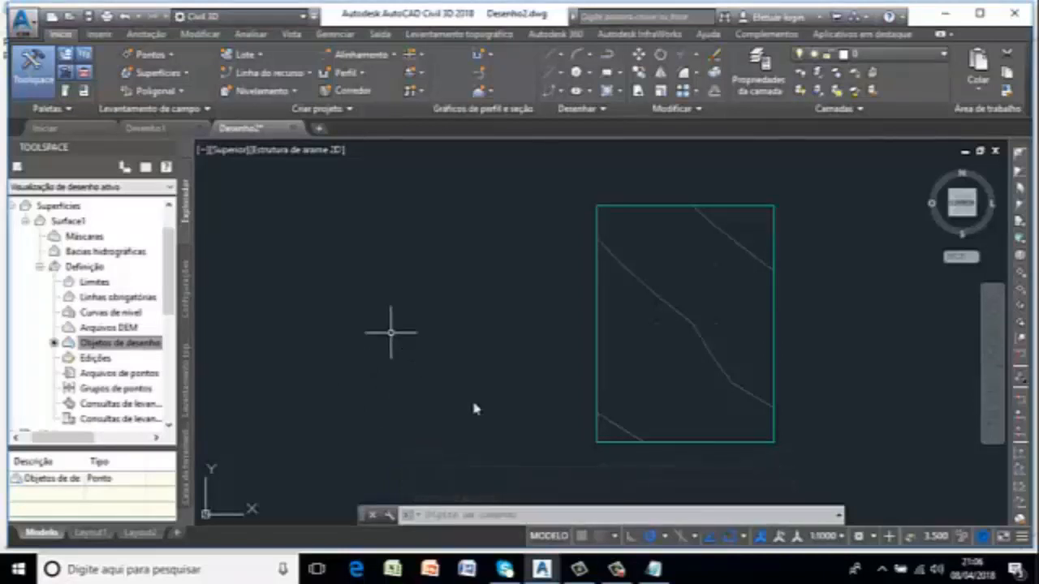
Open Surface1's properties, edit its surface style and expand the contour interval settings.
{"action": "left_click", "coordinate": [632, 570]}
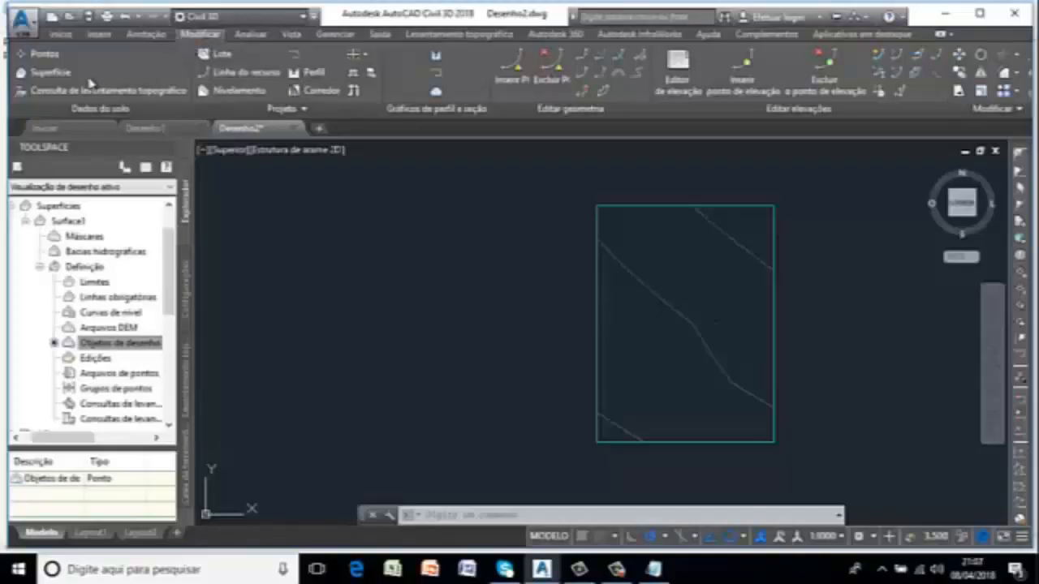
{"action": "left_click", "coordinate": [56, 75]}
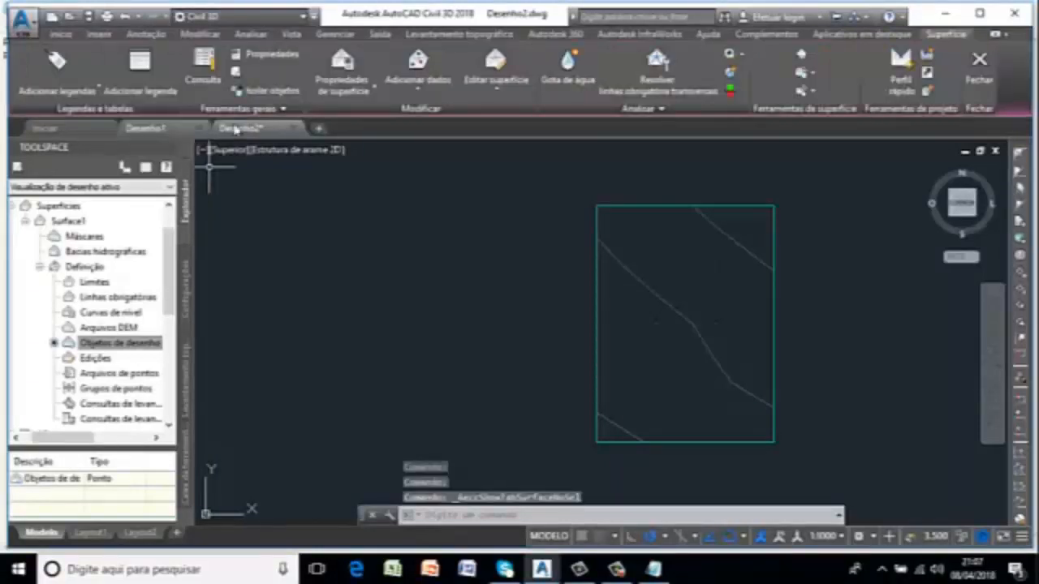
{"action": "left_click", "coordinate": [375, 91]}
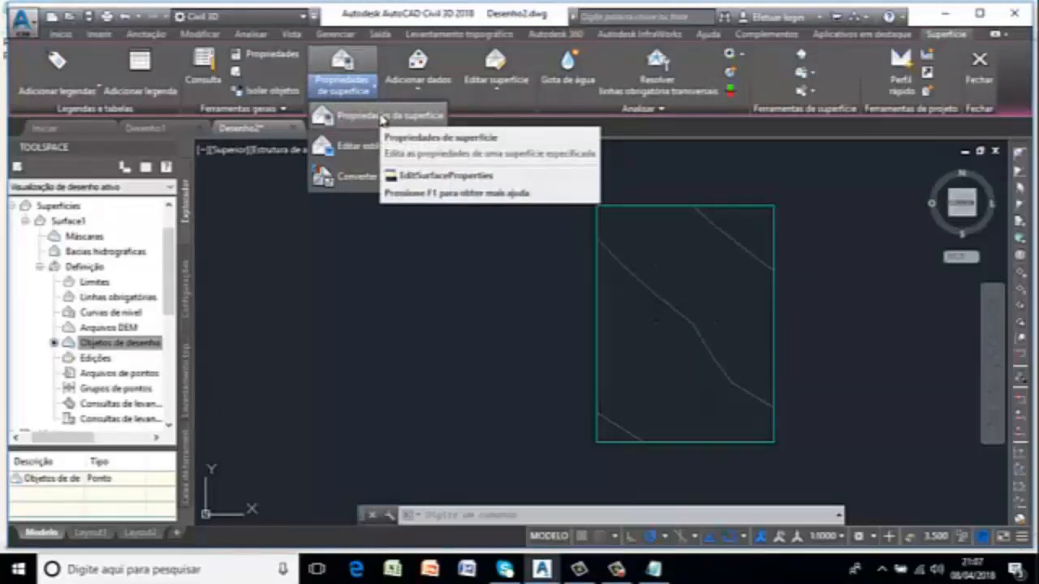
{"action": "left_click", "coordinate": [381, 118]}
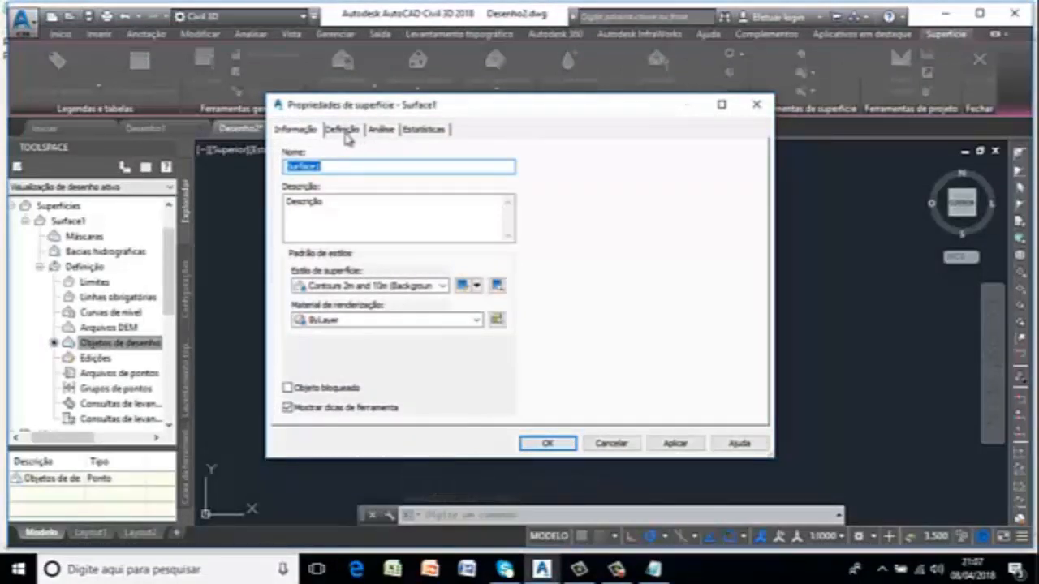
{"action": "left_click", "coordinate": [462, 286]}
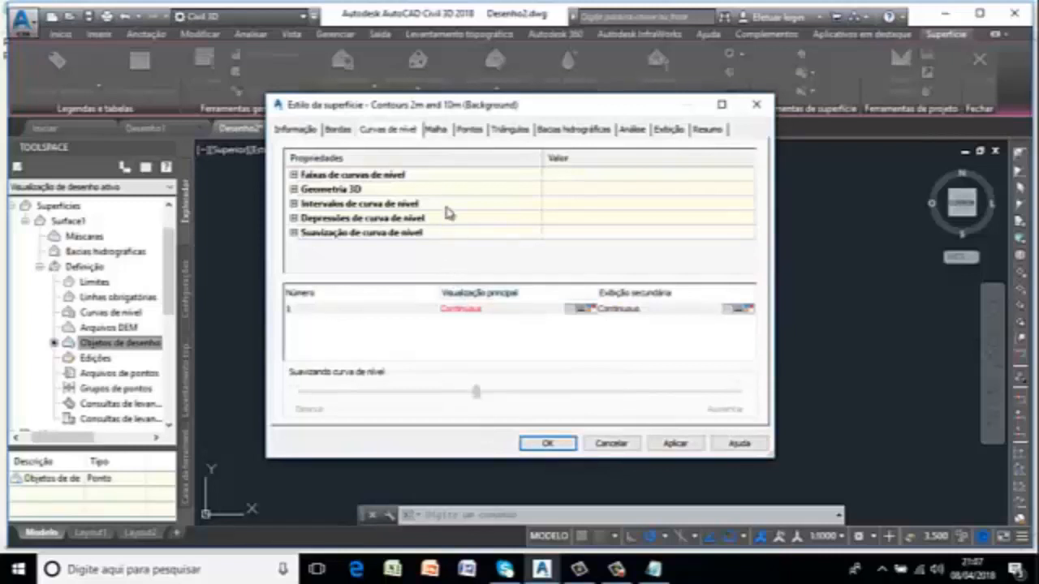
{"action": "double_click", "coordinate": [404, 209]}
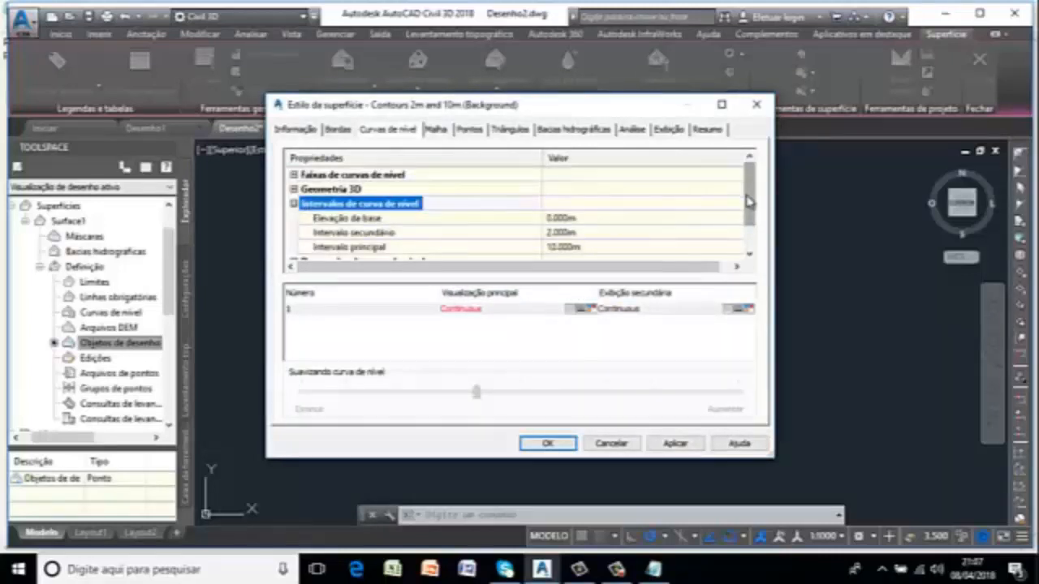
{"action": "left_click", "coordinate": [750, 230]}
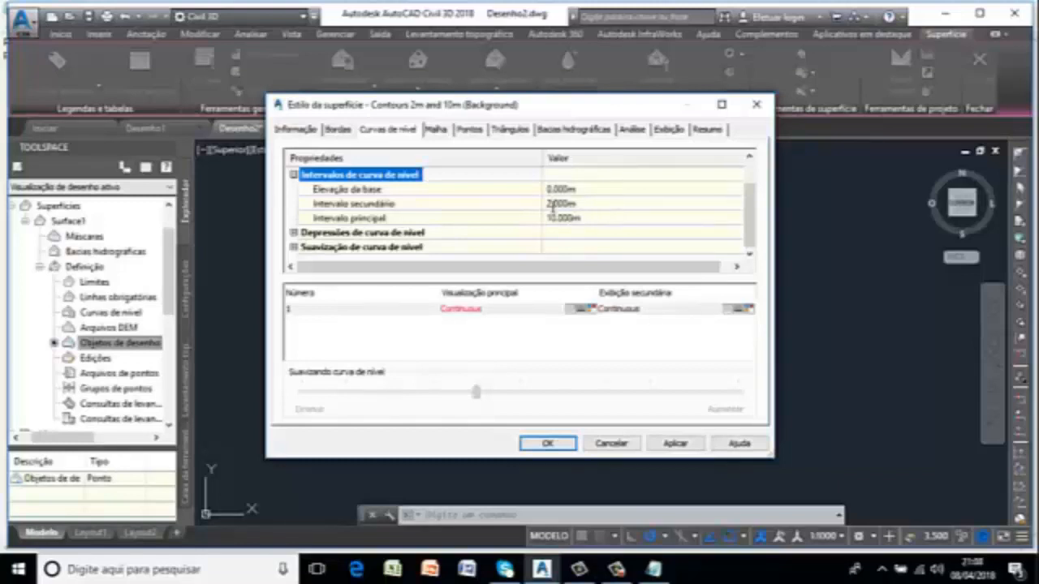
Set the secondary contour interval to 1.000 m and apply the style to the surface.
{"action": "left_click", "coordinate": [554, 204]}
{"action": "type", "text": "1"}
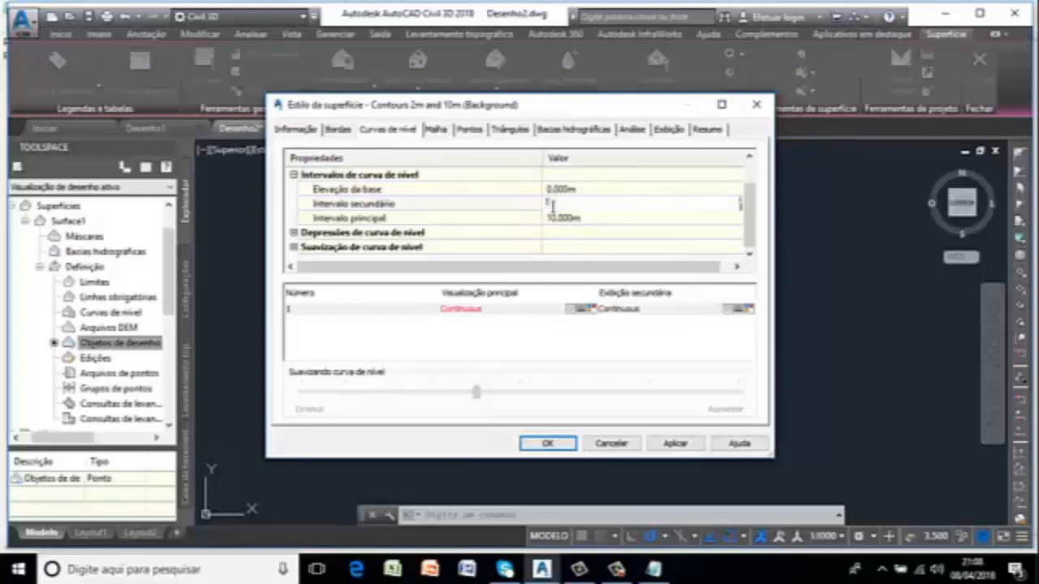
{"action": "type", "text": ".000"}
{"action": "key", "text": "Return"}
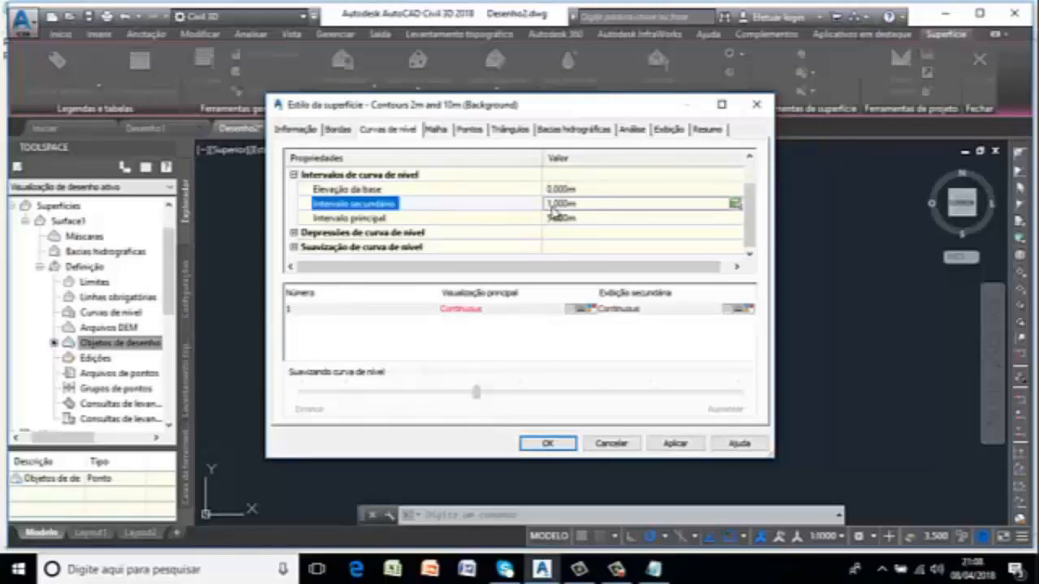
{"action": "left_click", "coordinate": [560, 217]}
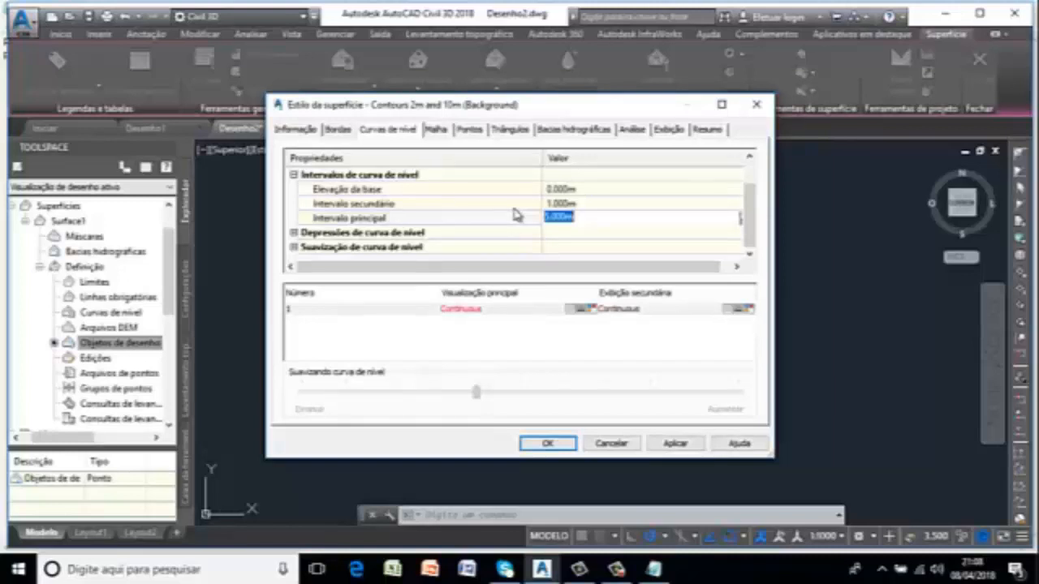
{"action": "left_click", "coordinate": [690, 443]}
{"action": "left_click", "coordinate": [550, 443]}
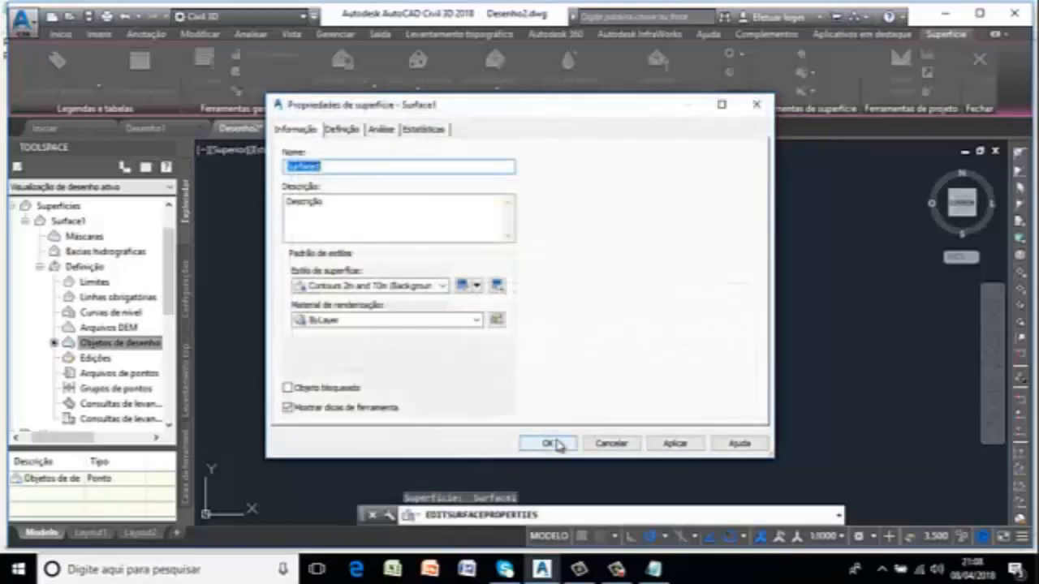
{"action": "left_click", "coordinate": [549, 444]}
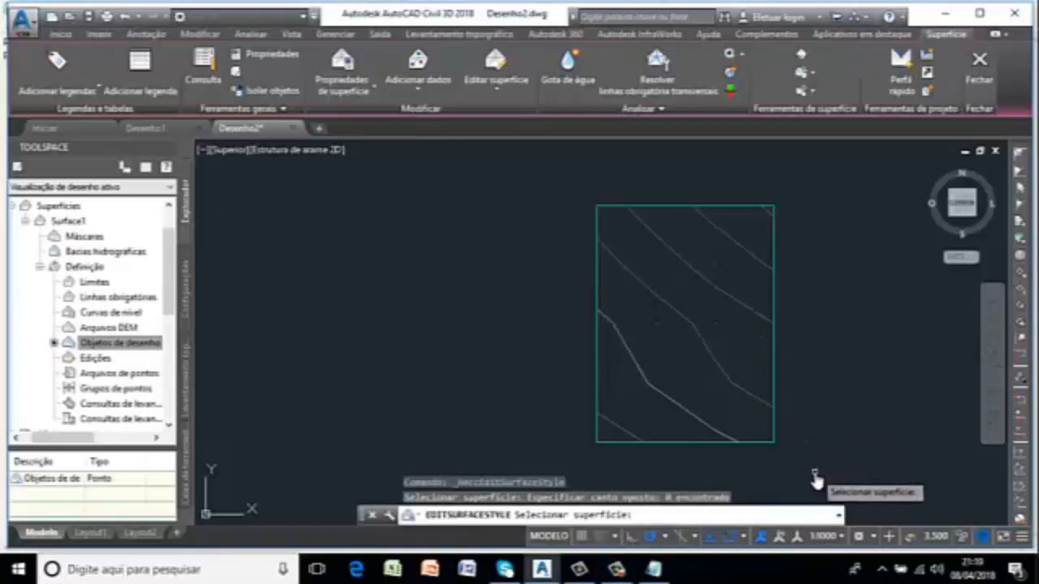
Open Surface1's properties, look through the property pages and open its Contours 2m and 10m (Background) style for editing.
{"action": "mouse_move", "coordinate": [813, 480]}
{"action": "left_mouse_down"}
{"action": "mouse_move", "coordinate": [563, 452]}
{"action": "mouse_move", "coordinate": [576, 357]}
{"action": "mouse_move", "coordinate": [566, 191]}
{"action": "mouse_move", "coordinate": [821, 189]}
{"action": "left_mouse_up"}
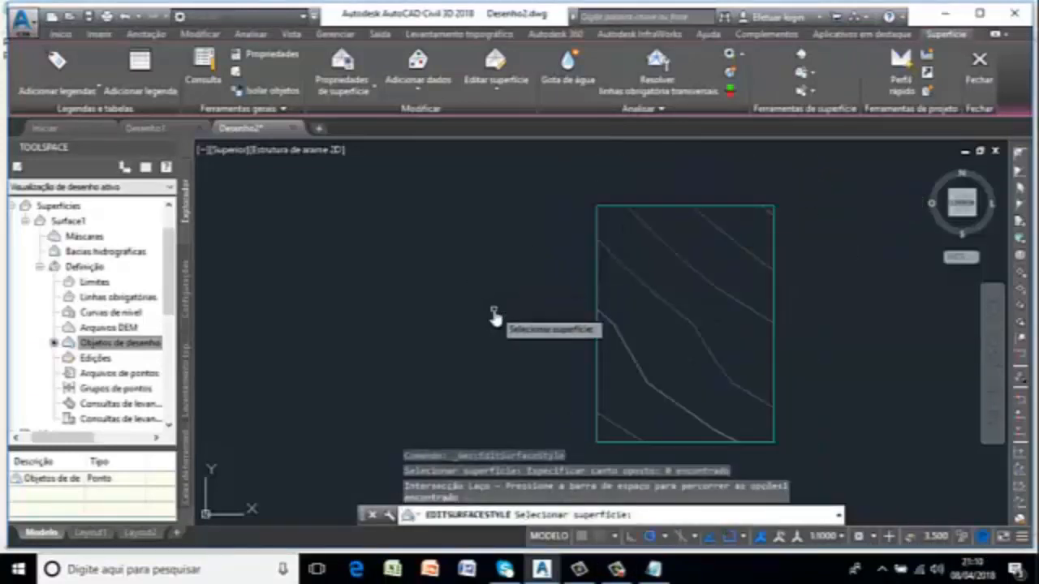
{"action": "left_click", "coordinate": [369, 96]}
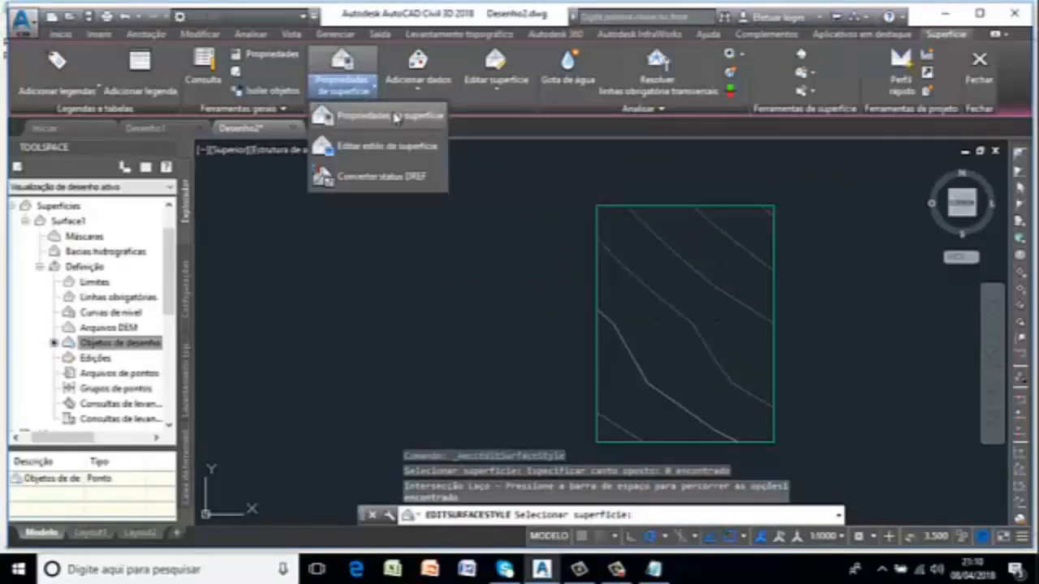
{"action": "left_click", "coordinate": [389, 115]}
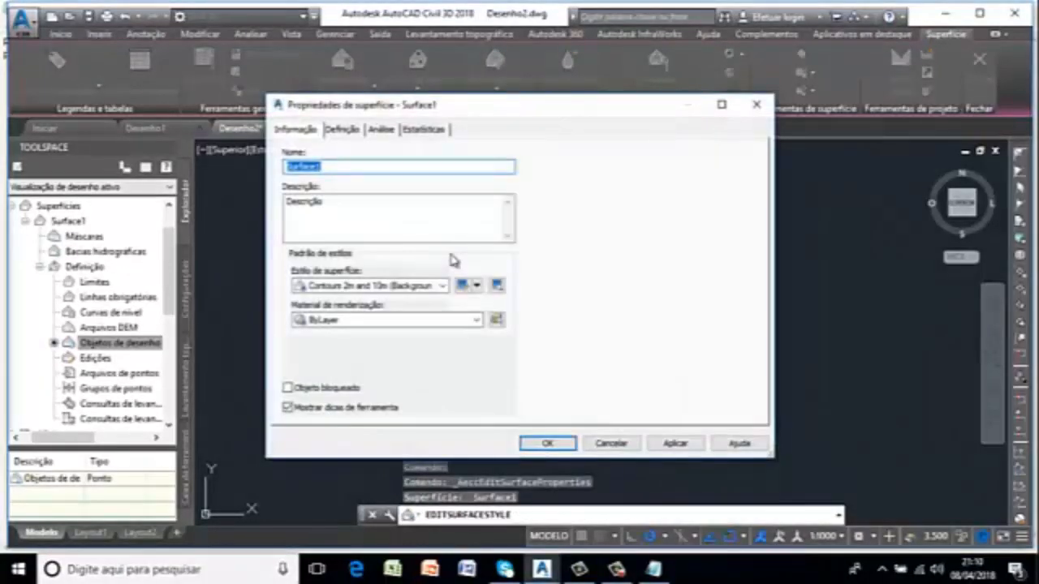
{"action": "left_click", "coordinate": [354, 135]}
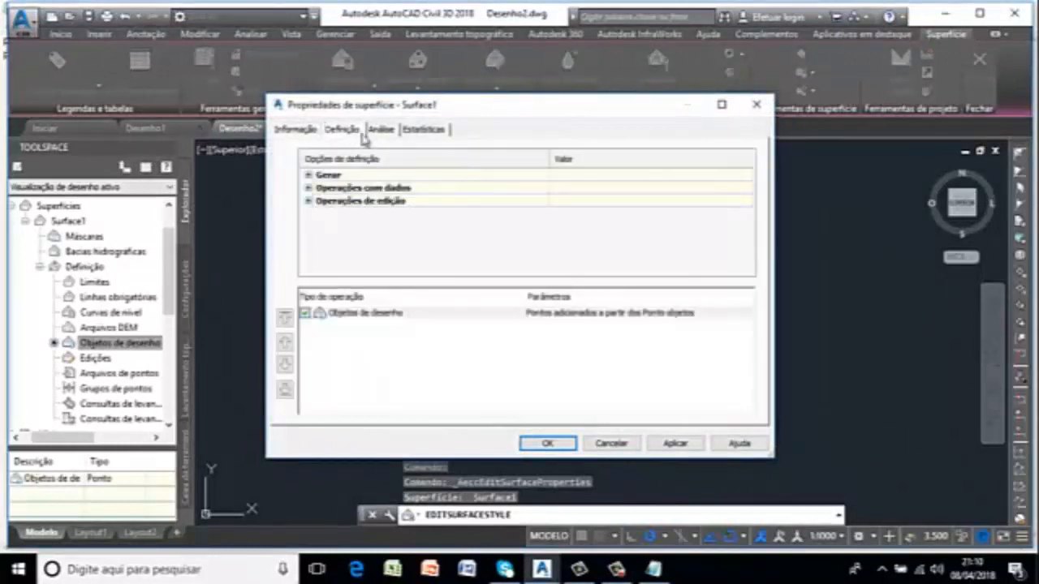
{"action": "left_click", "coordinate": [380, 132]}
{"action": "left_click", "coordinate": [425, 131]}
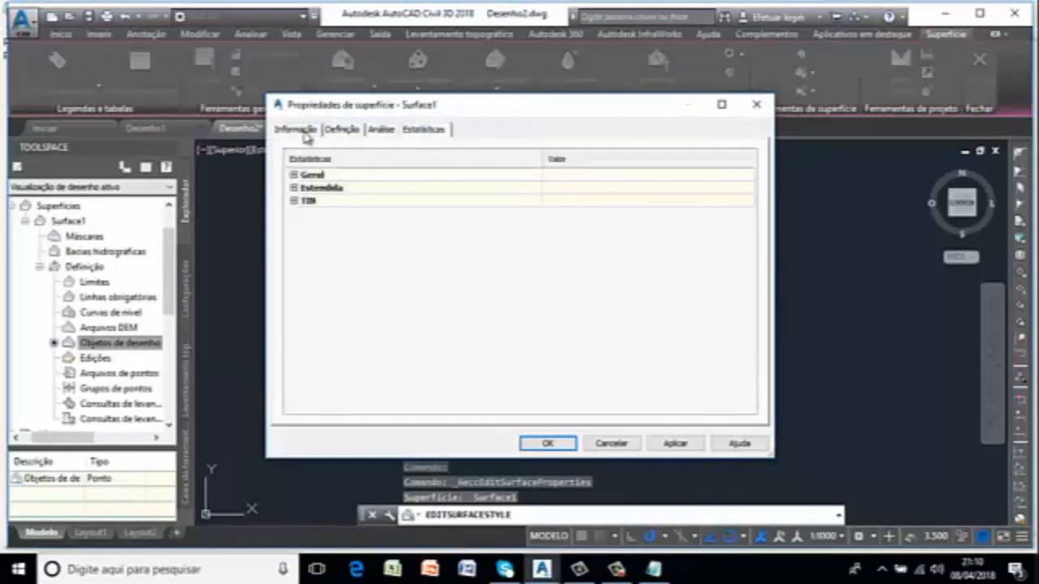
{"action": "left_click", "coordinate": [303, 134]}
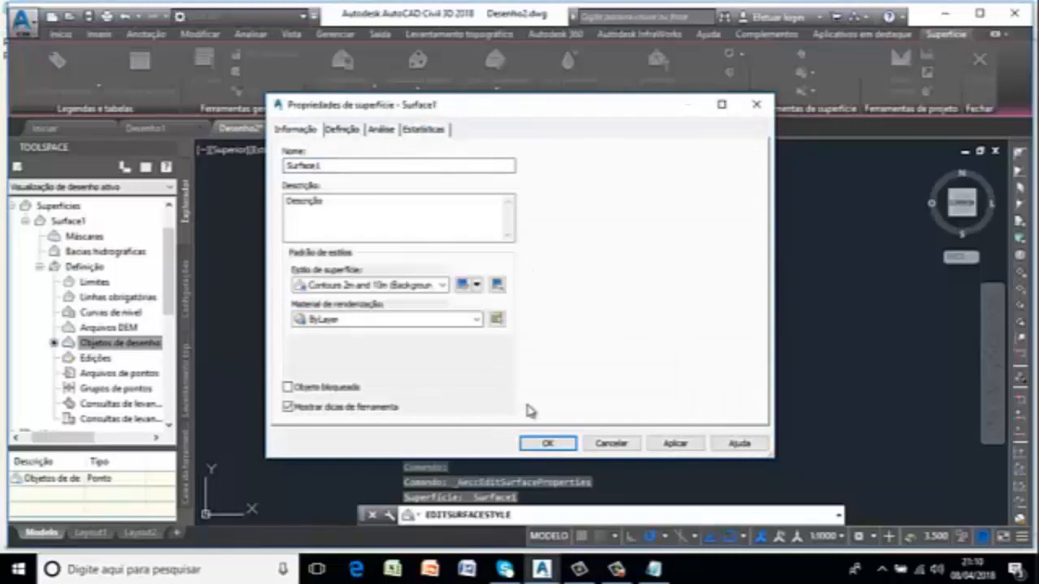
{"action": "left_click", "coordinate": [462, 285]}
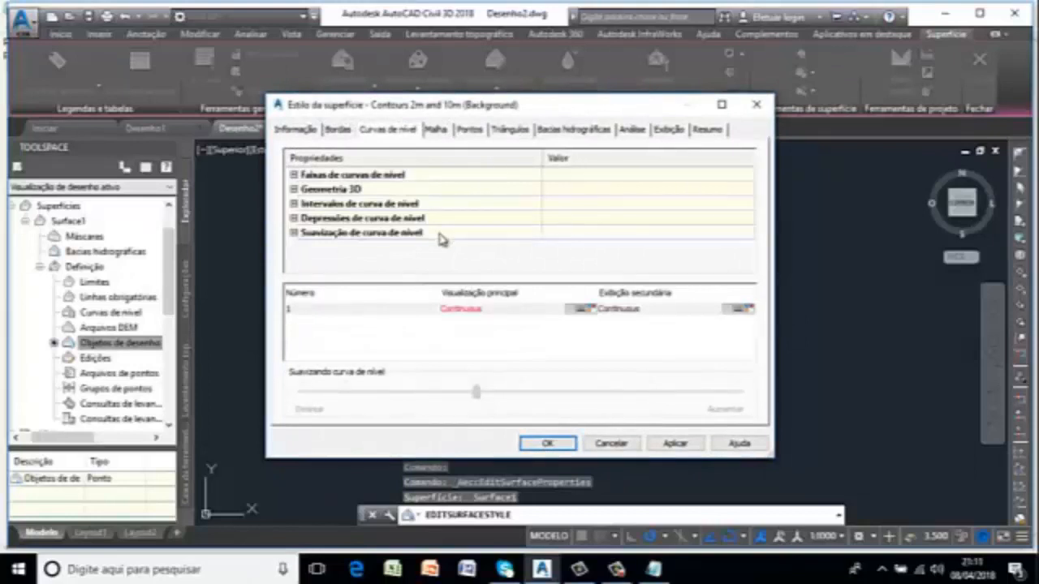
Enable contour smoothing in the surface style, raise the smoothing amount to its maximum and apply it to Surface1.
{"action": "left_click", "coordinate": [439, 236]}
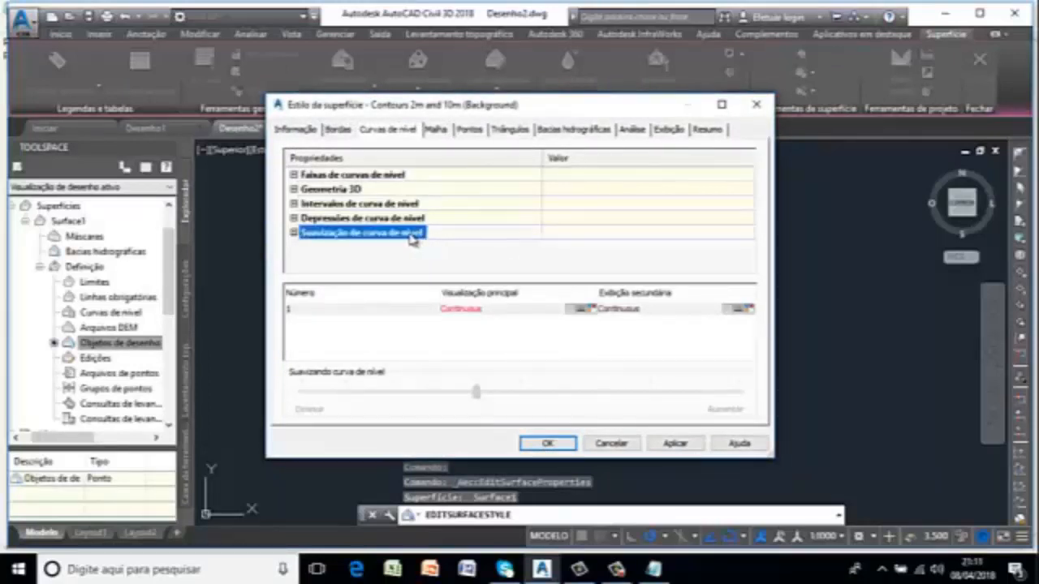
{"action": "double_click", "coordinate": [412, 233]}
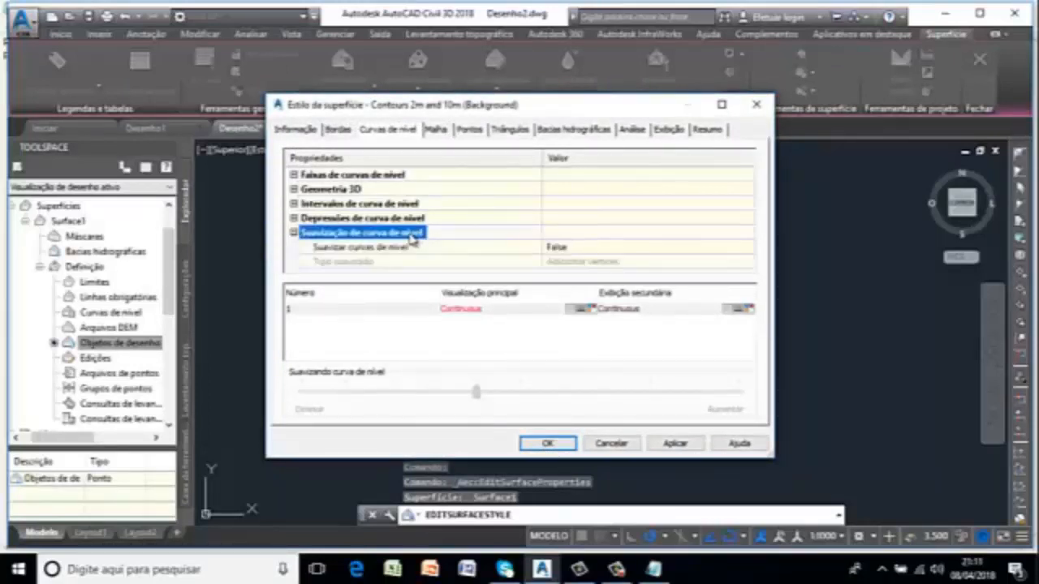
{"action": "left_click", "coordinate": [602, 250]}
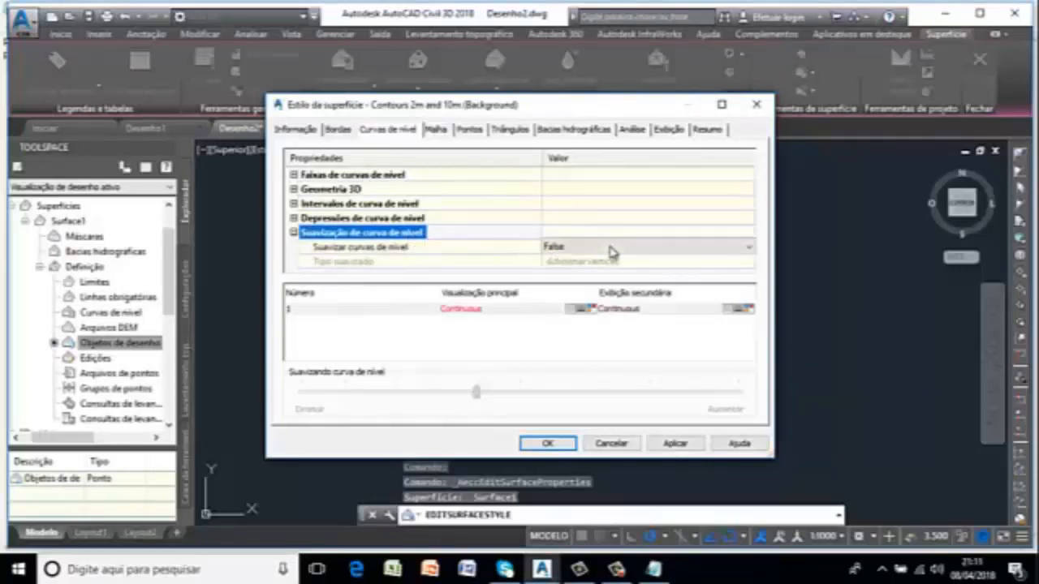
{"action": "left_click", "coordinate": [748, 246]}
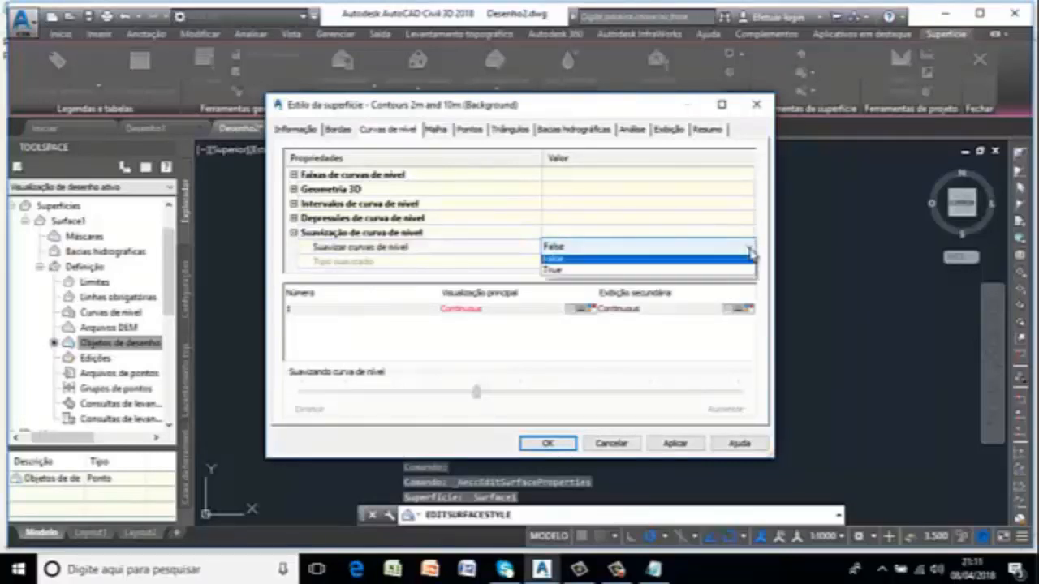
{"action": "left_click", "coordinate": [616, 275]}
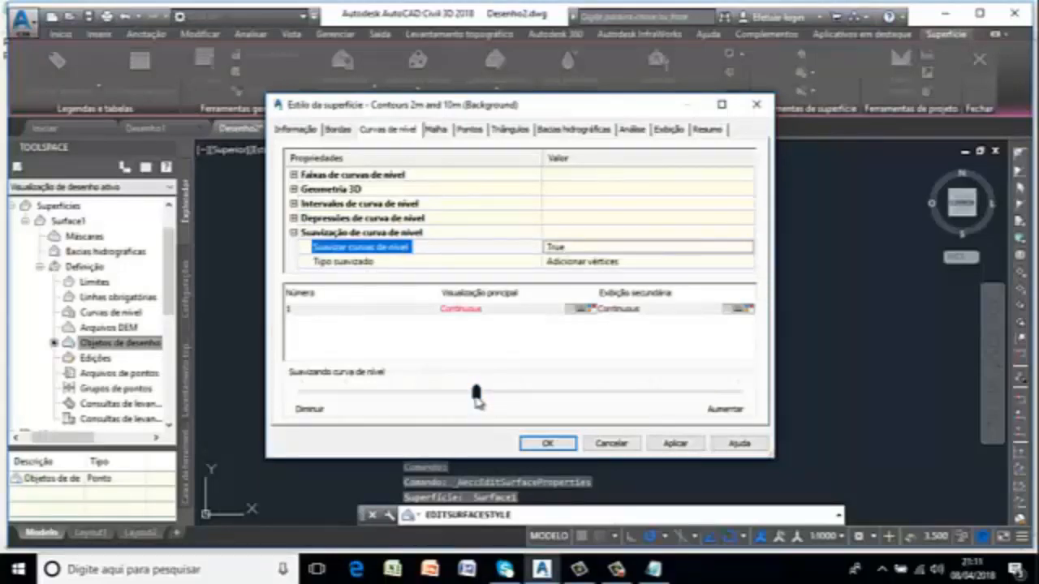
{"action": "left_click_drag", "start_coordinate": [477, 394], "coordinate": [884, 455]}
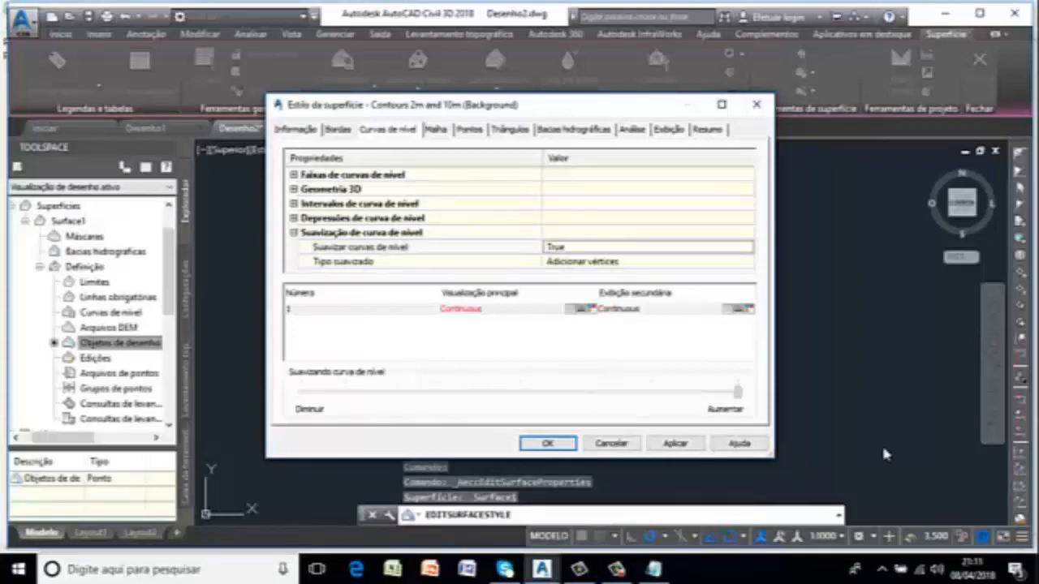
{"action": "left_click", "coordinate": [674, 445]}
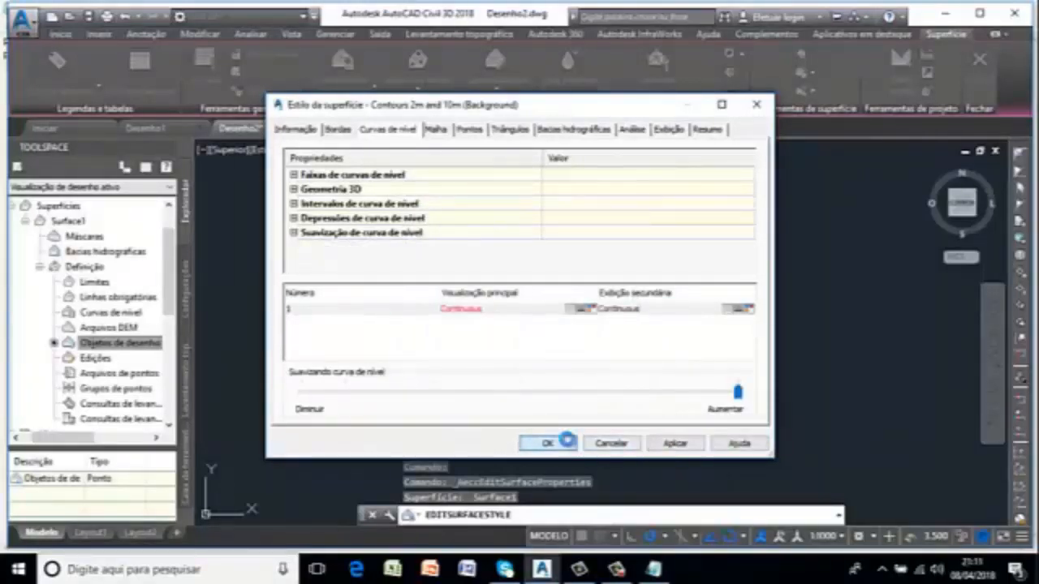
{"action": "left_click", "coordinate": [568, 444]}
{"action": "left_click", "coordinate": [568, 444]}
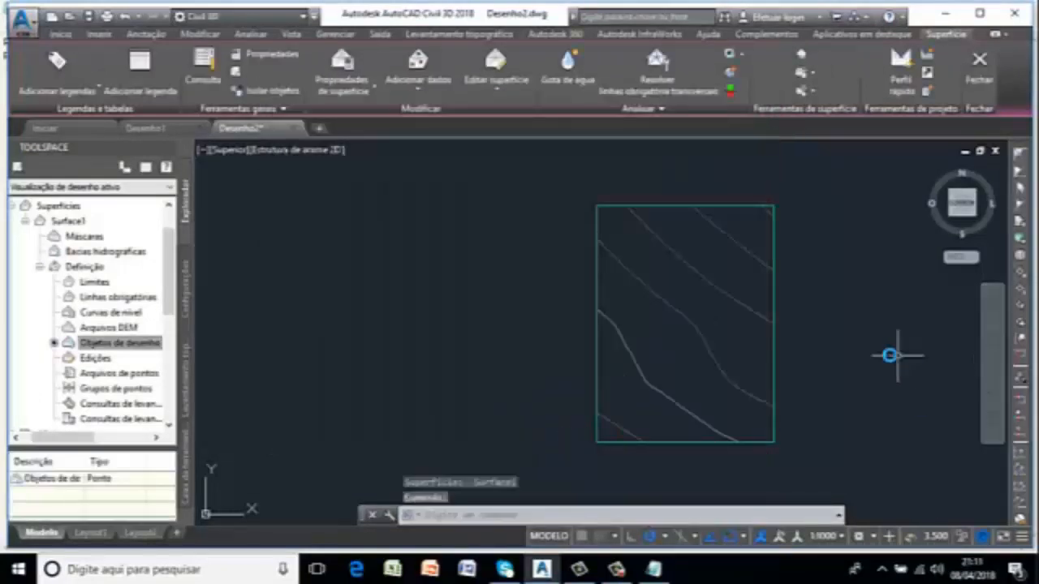
{"action": "scroll", "coordinate": [847, 331], "scroll_direction": "up", "scroll_amount": 1}
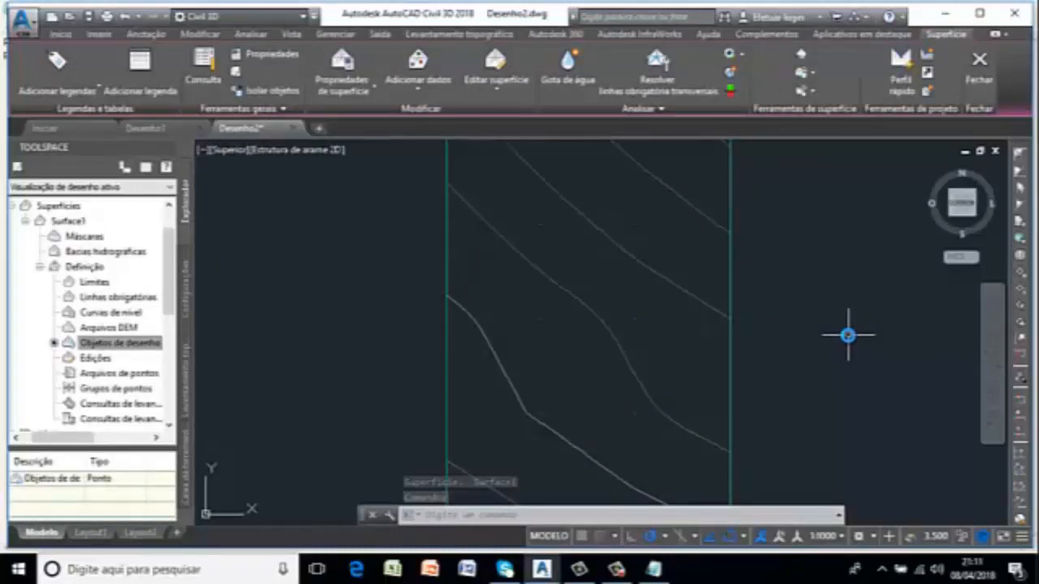
{"action": "scroll", "coordinate": [847, 335], "scroll_direction": "down", "scroll_amount": 1}
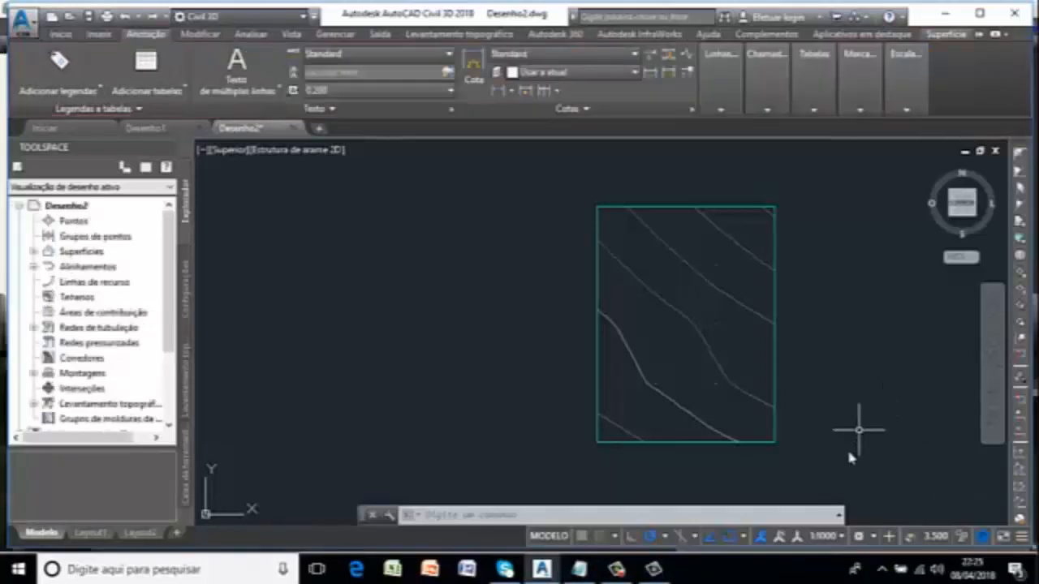
Start adding surface labels and set the label type to Curva de nível - Múltiplas no intervalo.
{"action": "mouse_move", "coordinate": [830, 469]}
{"action": "left_mouse_down"}
{"action": "mouse_move", "coordinate": [494, 444]}
{"action": "mouse_move", "coordinate": [568, 167]}
{"action": "mouse_move", "coordinate": [691, 153]}
{"action": "mouse_move", "coordinate": [812, 197]}
{"action": "left_mouse_up"}
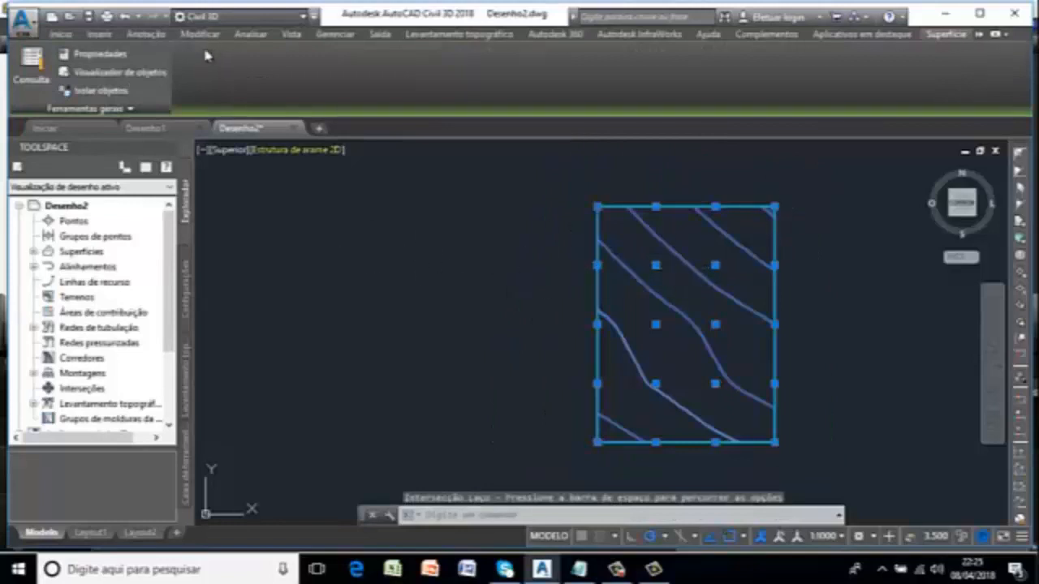
{"action": "left_click", "coordinate": [146, 34]}
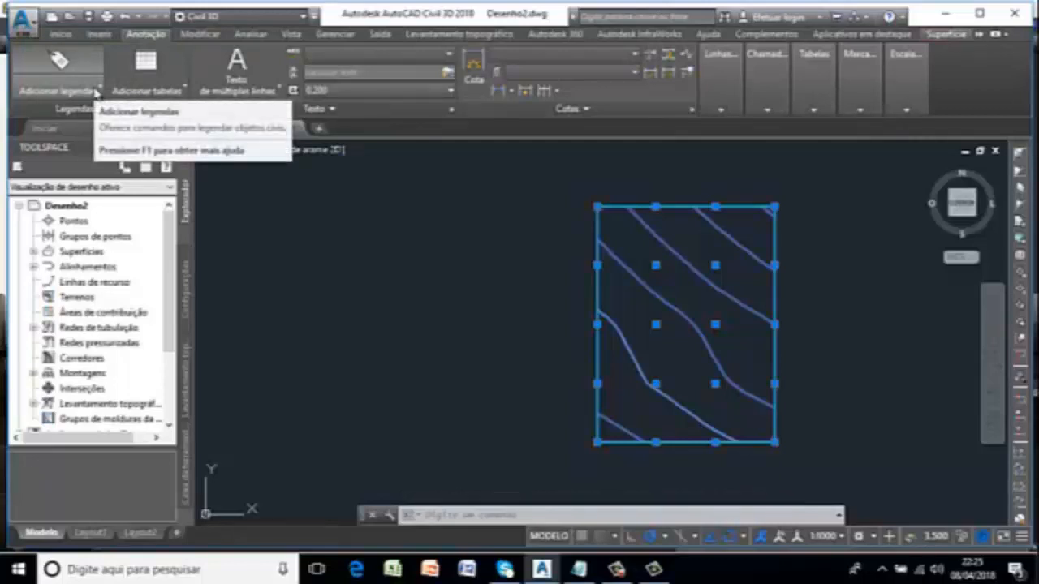
{"action": "left_click", "coordinate": [94, 90]}
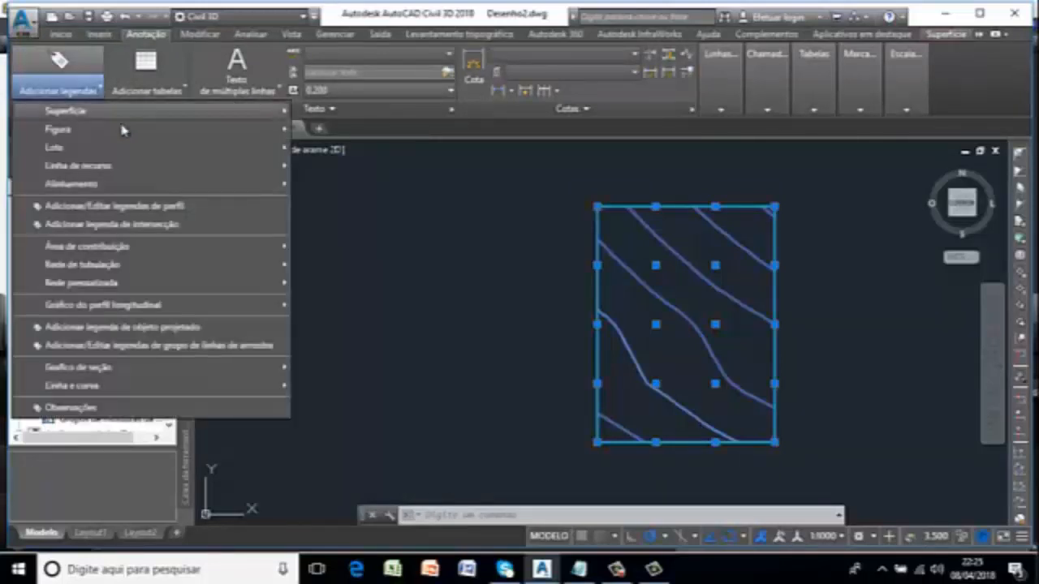
{"action": "mouse_move", "coordinate": [227, 121]}
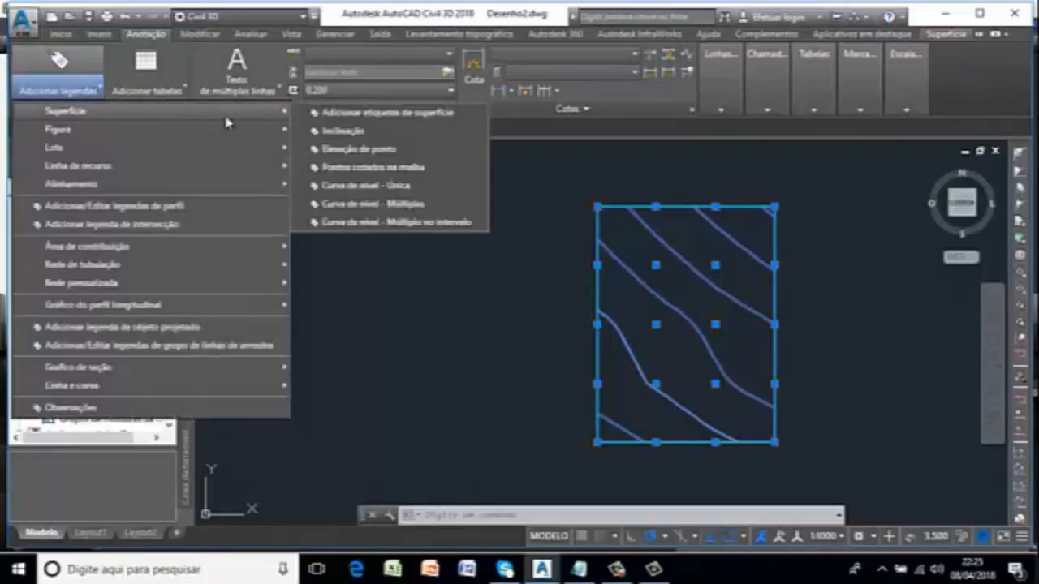
{"action": "left_click", "coordinate": [451, 114]}
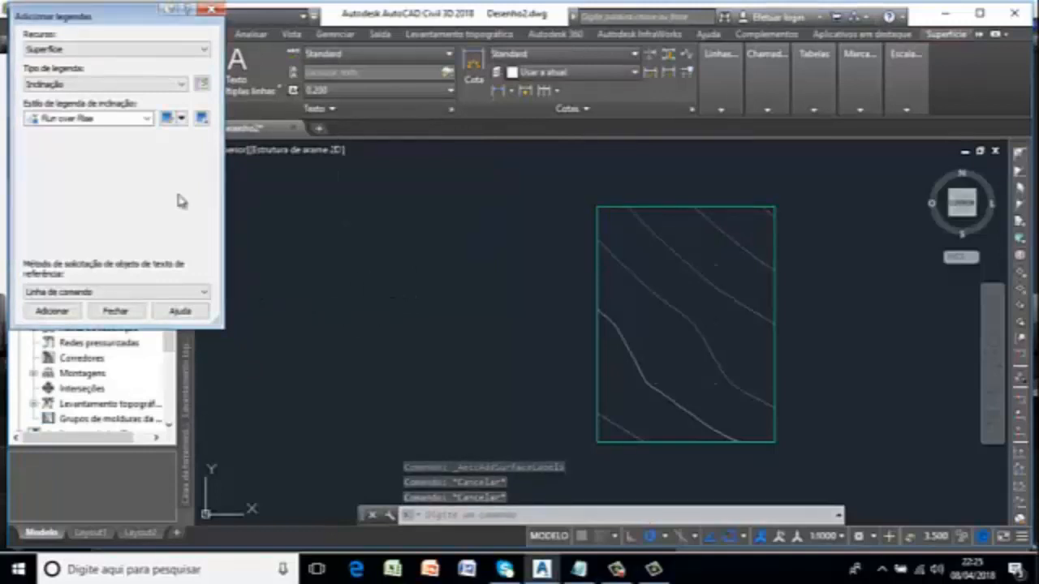
{"action": "left_click", "coordinate": [204, 50]}
{"action": "left_click", "coordinate": [205, 51]}
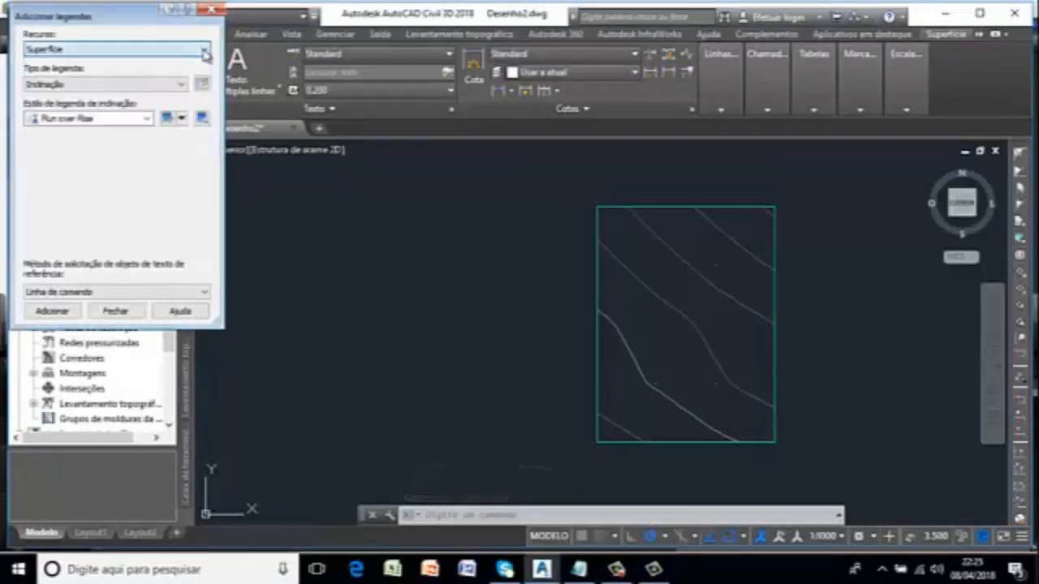
{"action": "left_click", "coordinate": [184, 84]}
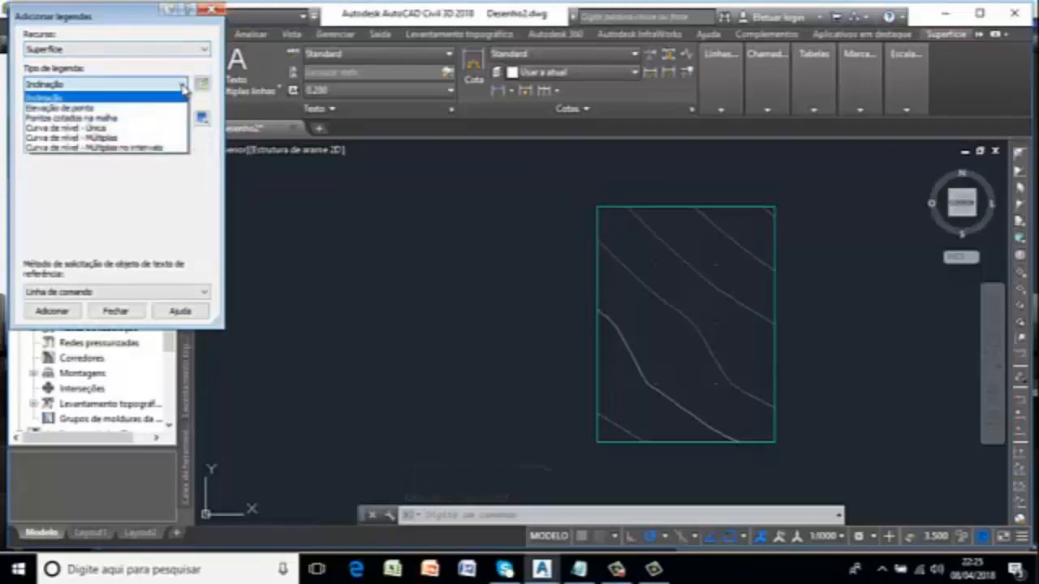
{"action": "left_click", "coordinate": [150, 154]}
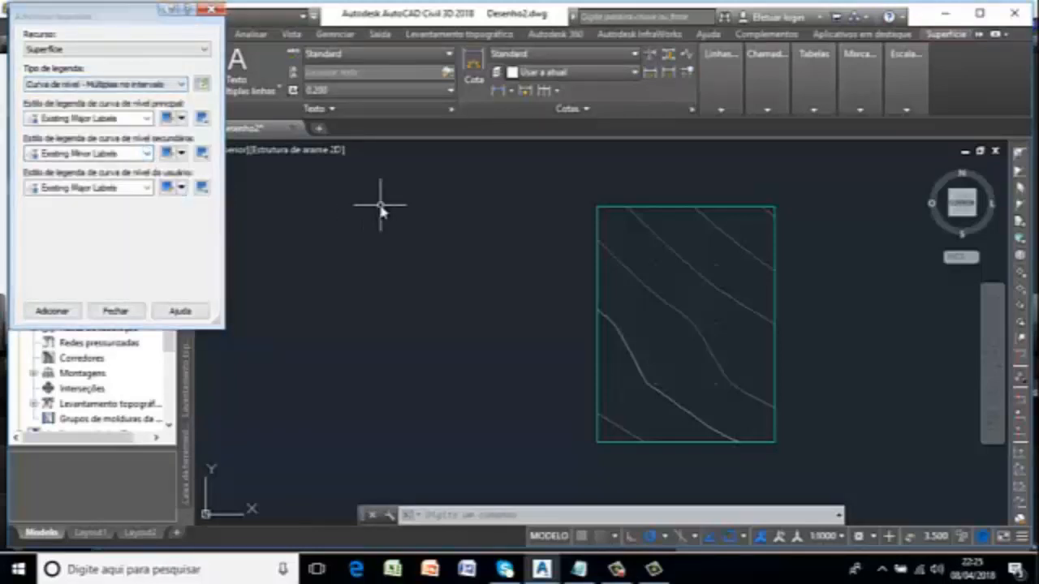
Review the layout and text height settings of the Existing Major Labels and Existing Minor Labels styles.
{"action": "left_click", "coordinate": [168, 119]}
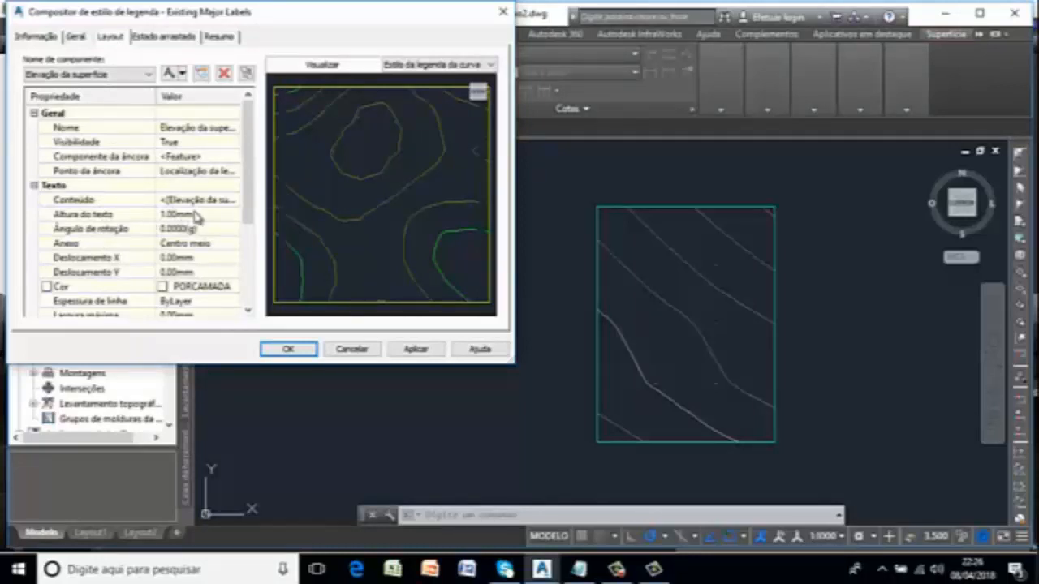
{"action": "left_click", "coordinate": [302, 351]}
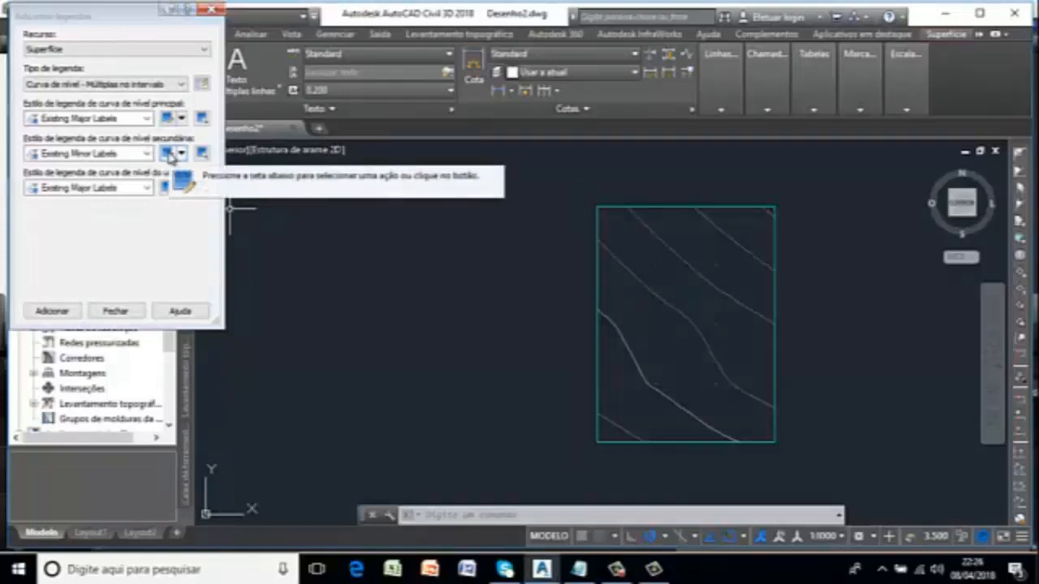
{"action": "left_click", "coordinate": [168, 154]}
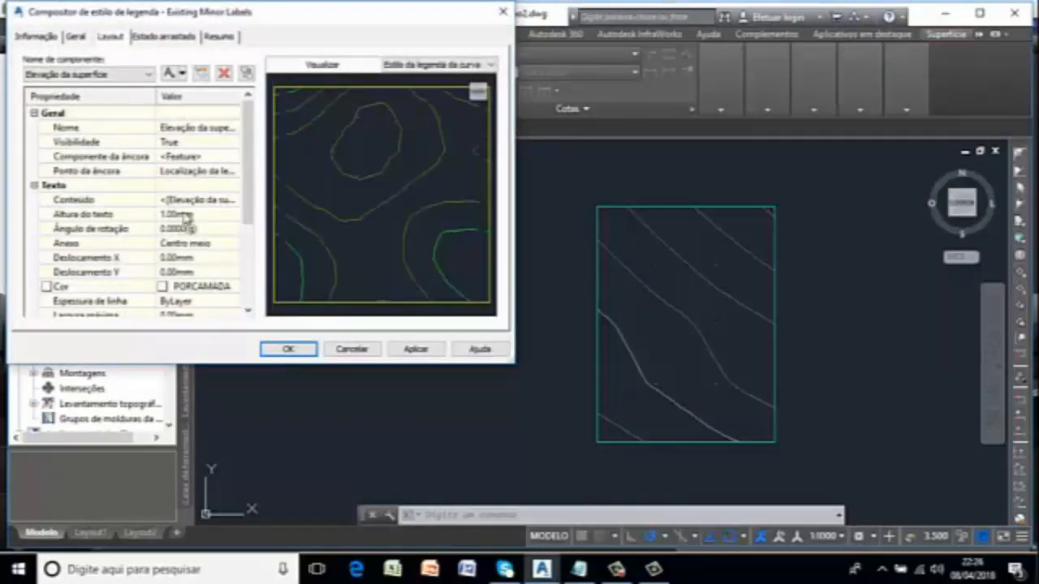
{"action": "left_click", "coordinate": [288, 348]}
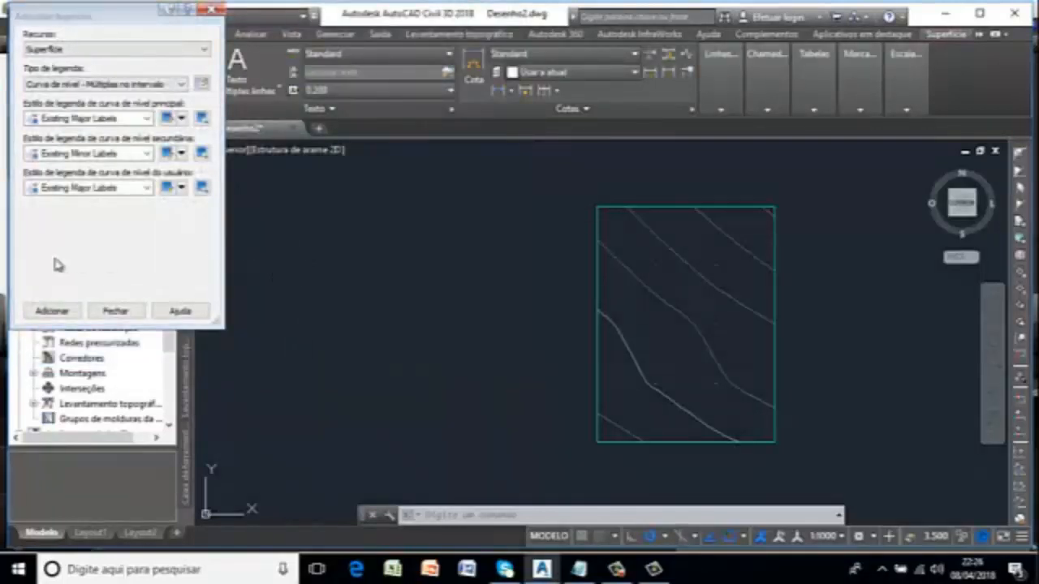
Label the contours along a diagonal from the surface's lower-left corner to its upper-right corner, accepting the 100.000 interval.
{"action": "left_click", "coordinate": [52, 311]}
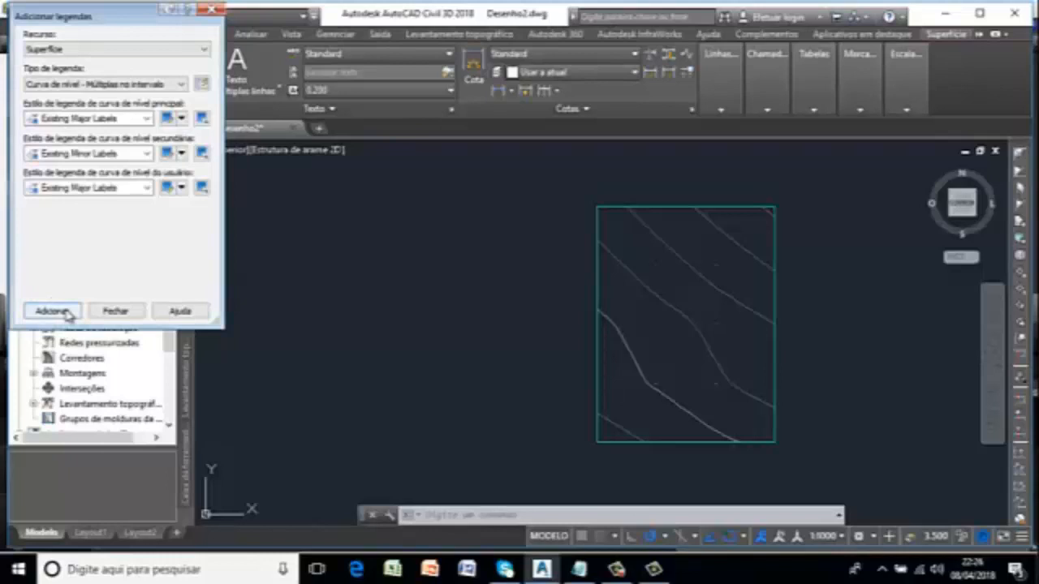
{"action": "left_click", "coordinate": [602, 431]}
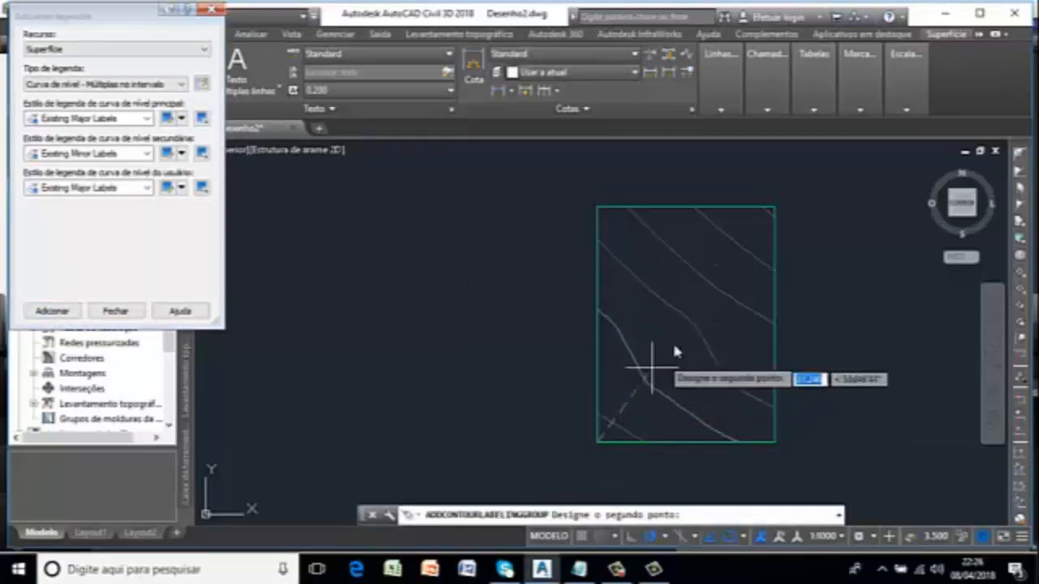
{"action": "left_click", "coordinate": [775, 210]}
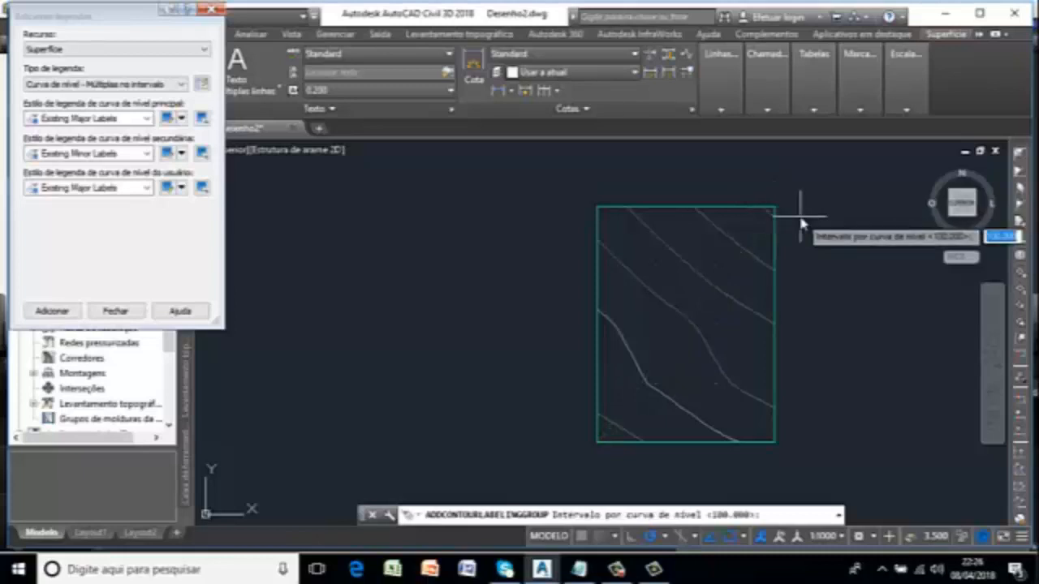
{"action": "key", "text": "Return"}
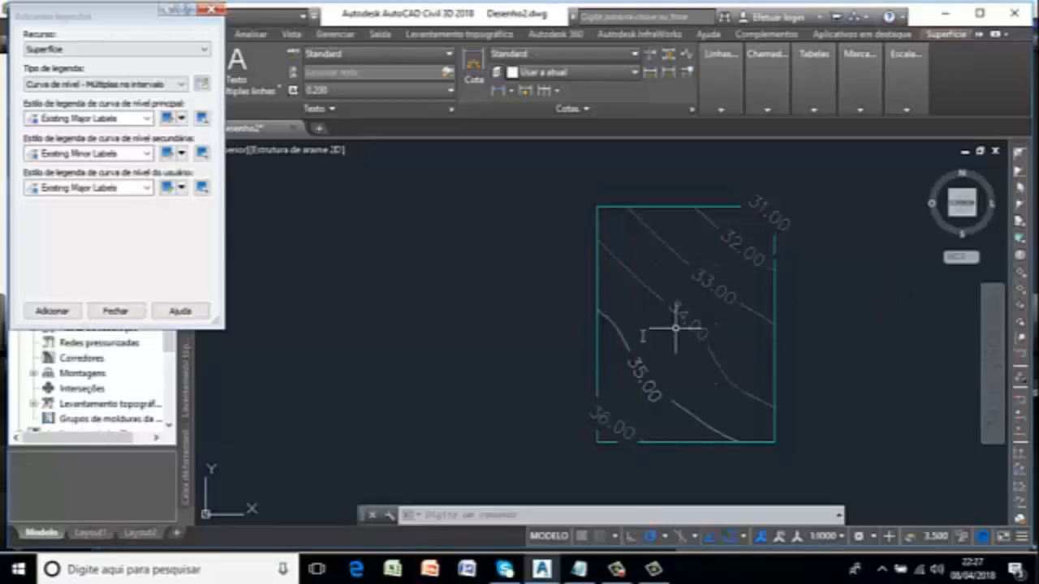
{"action": "key", "text": "Escape"}
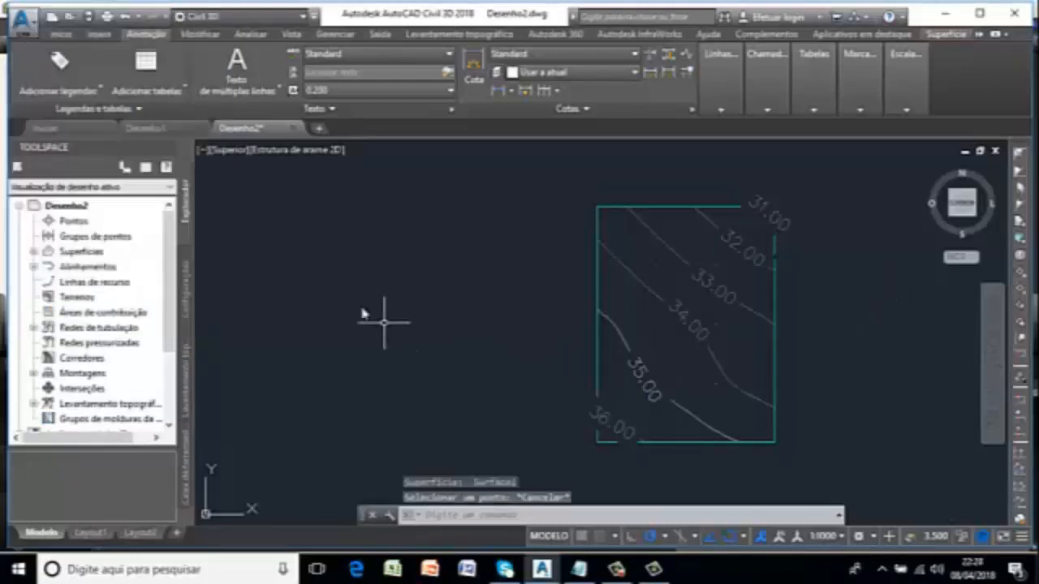
Add surface spot elevation labels near the right edge, near the upper-left corner and on the 35.00 contour in the lower part.
{"action": "left_click", "coordinate": [98, 89]}
{"action": "mouse_move", "coordinate": [267, 113]}
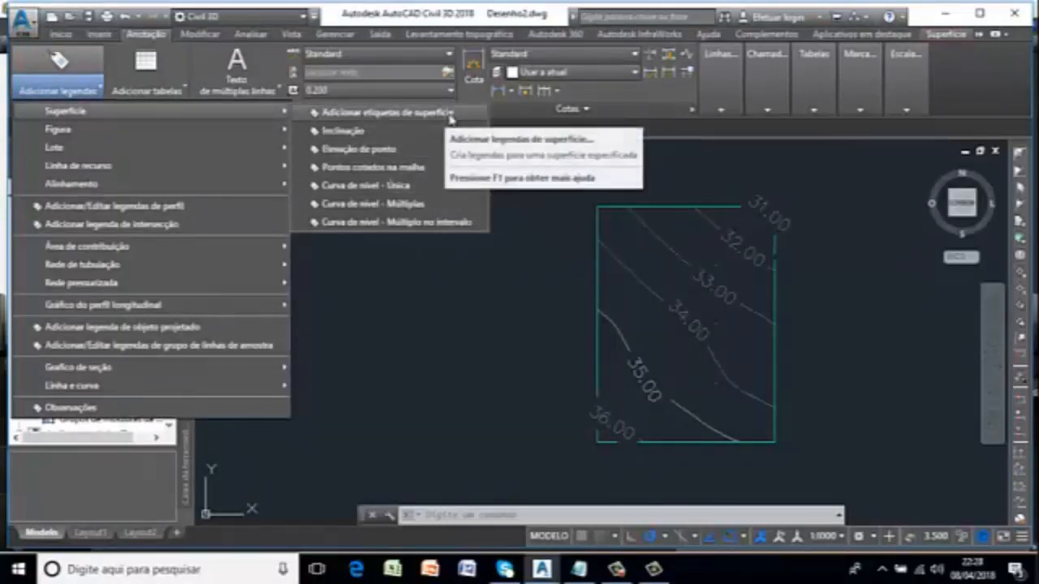
{"action": "left_click", "coordinate": [361, 154]}
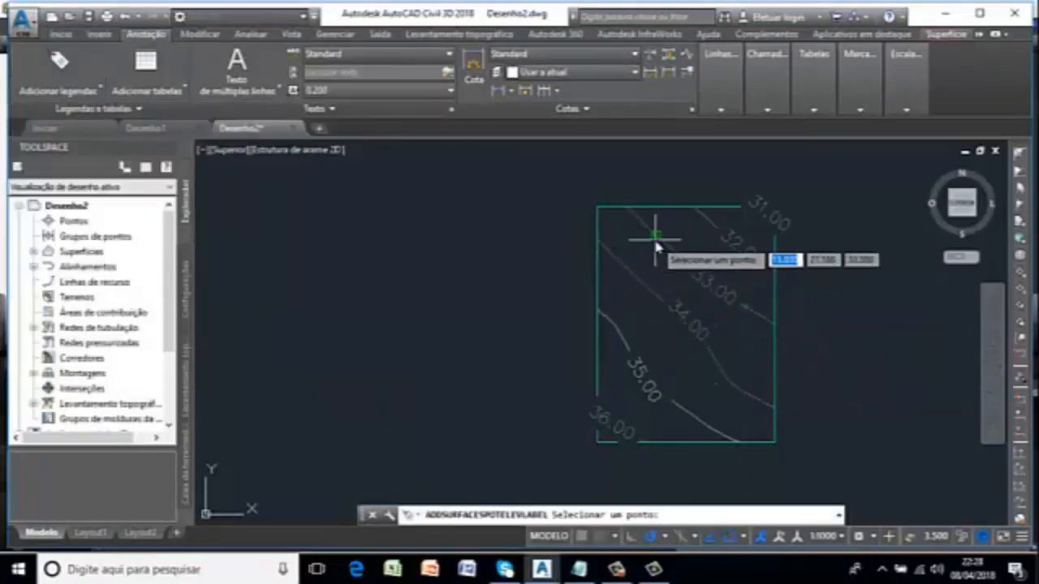
{"action": "left_click", "coordinate": [744, 349]}
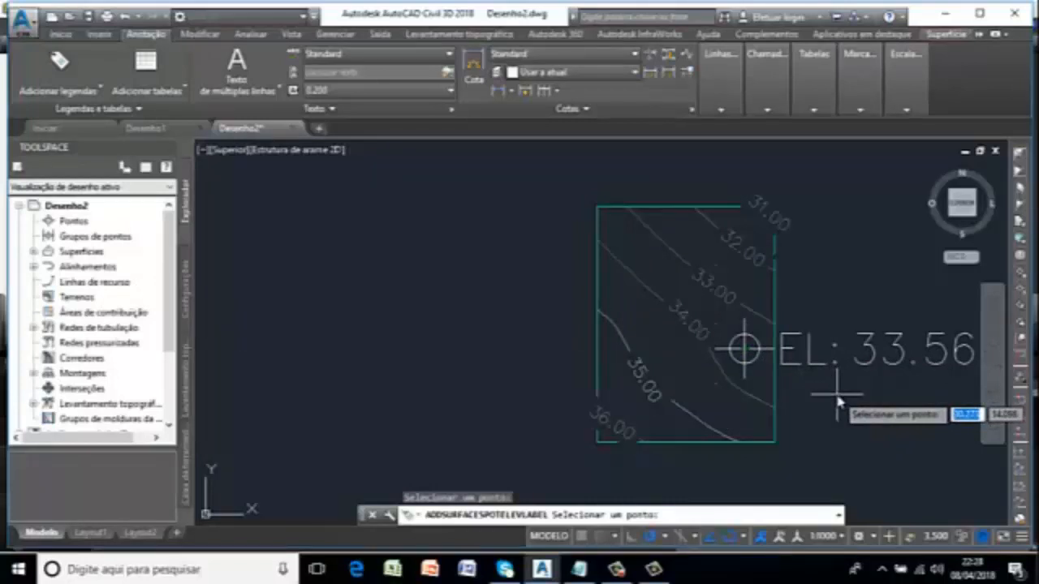
{"action": "left_click", "coordinate": [624, 242]}
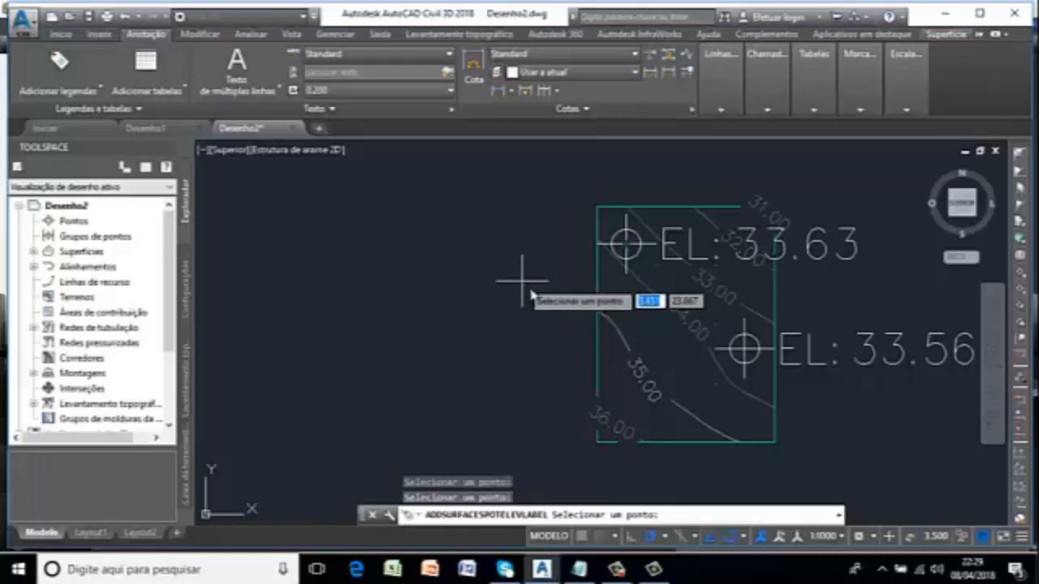
{"action": "left_click", "coordinate": [680, 407]}
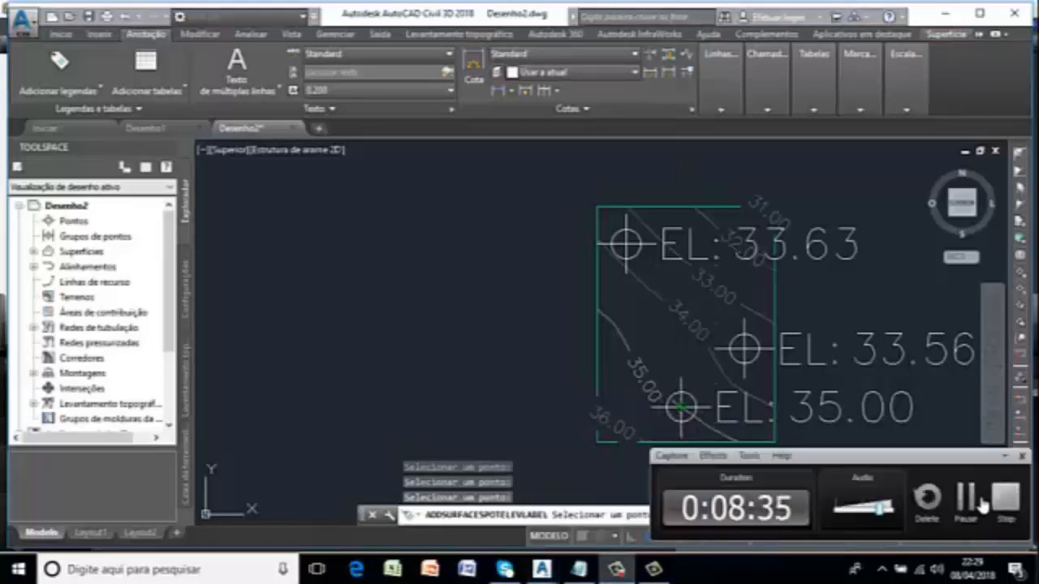
{"action": "left_click", "coordinate": [955, 499]}
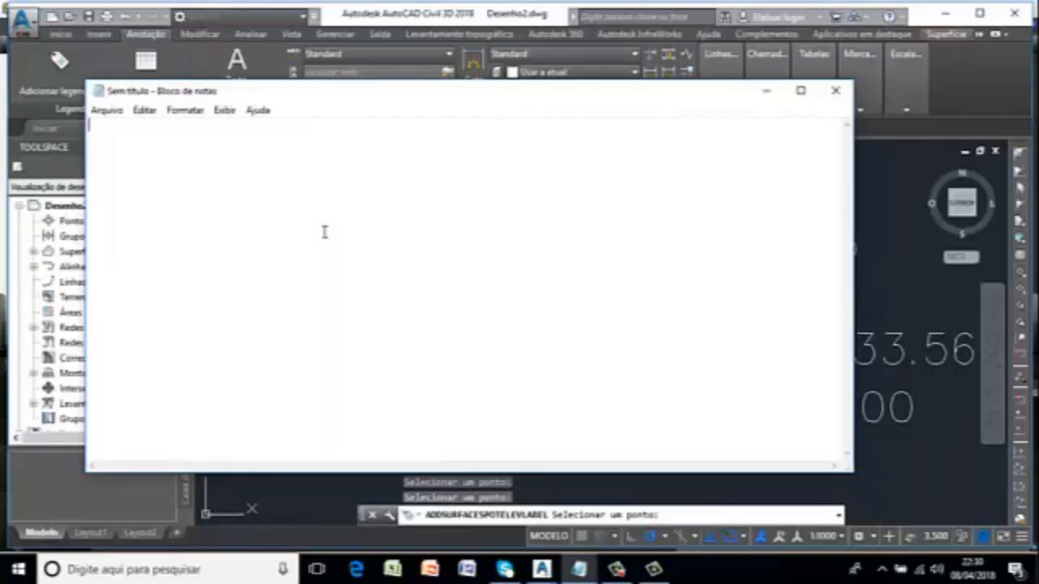
In the blank Notepad document, write the sample point line "ponto 23,45.89,12,55" and start a second line with "ponto".
{"action": "type", "text": "ponto:"}
{"action": "type", "text": "23,45.89"}
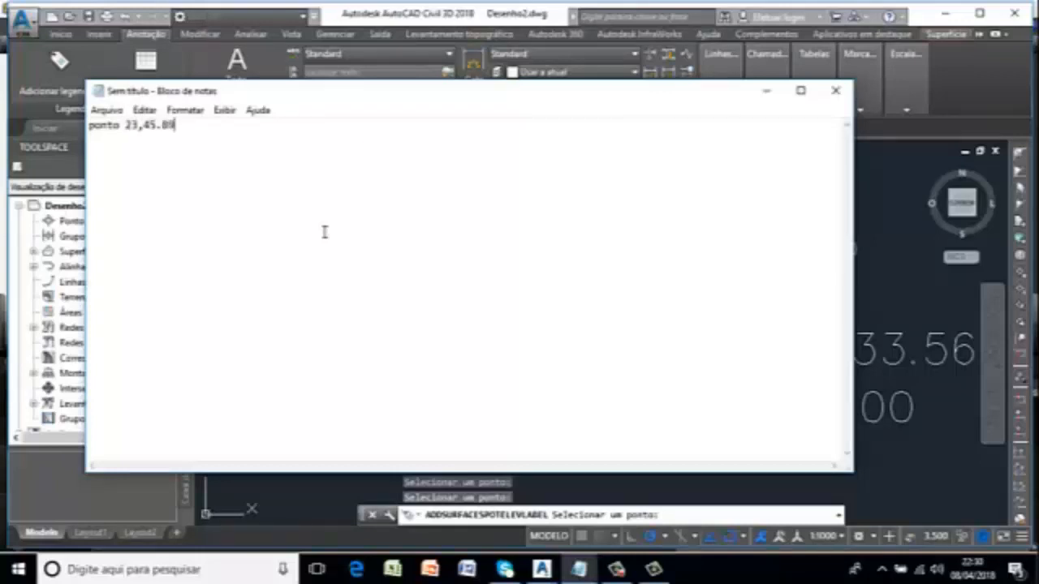
{"action": "type", "text": ","}
{"action": "type", "text": "12,55"}
{"action": "type", "text": "ponto"}
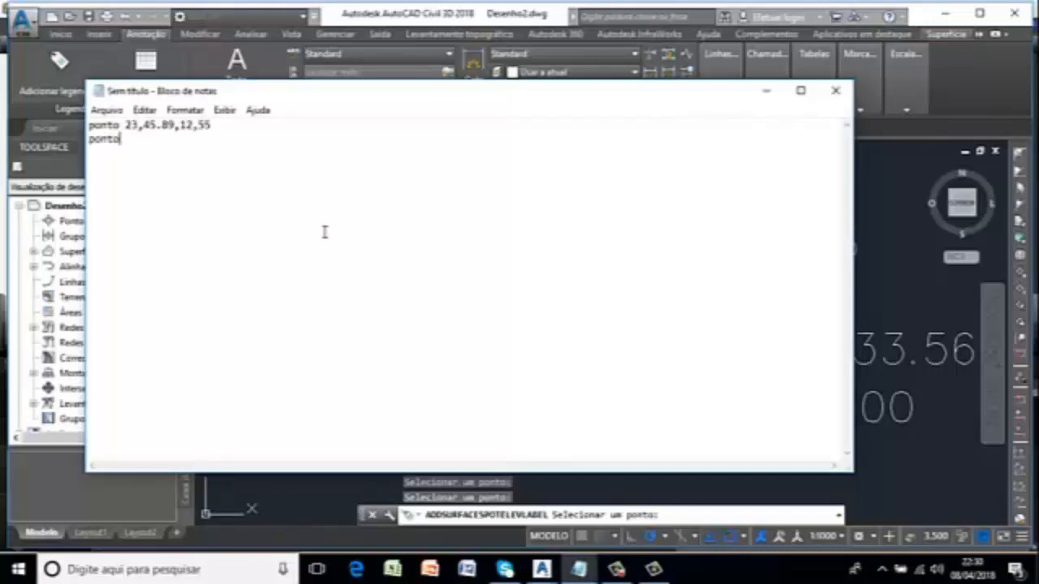